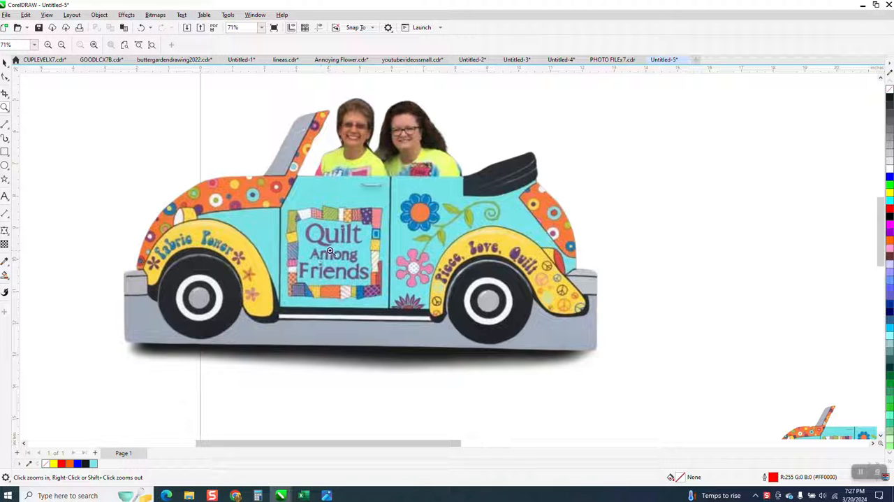
Examine the large car image with two passengers and the small car copy up close
scroll(322, 238, "down", 2)
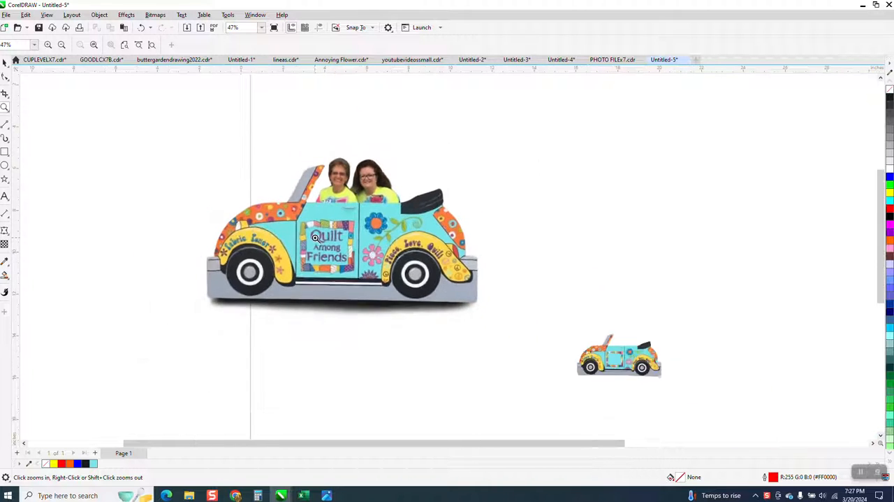
left_click_drag(559, 315, 636, 361)
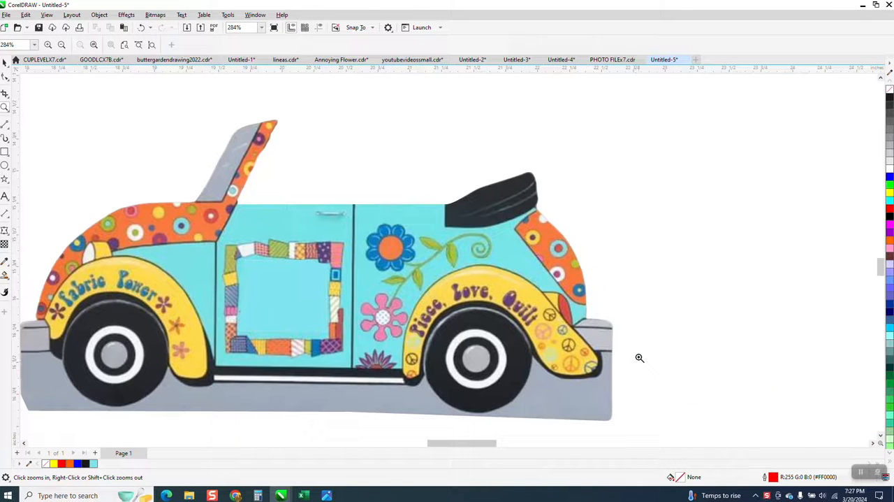
scroll(552, 255, "down", 4)
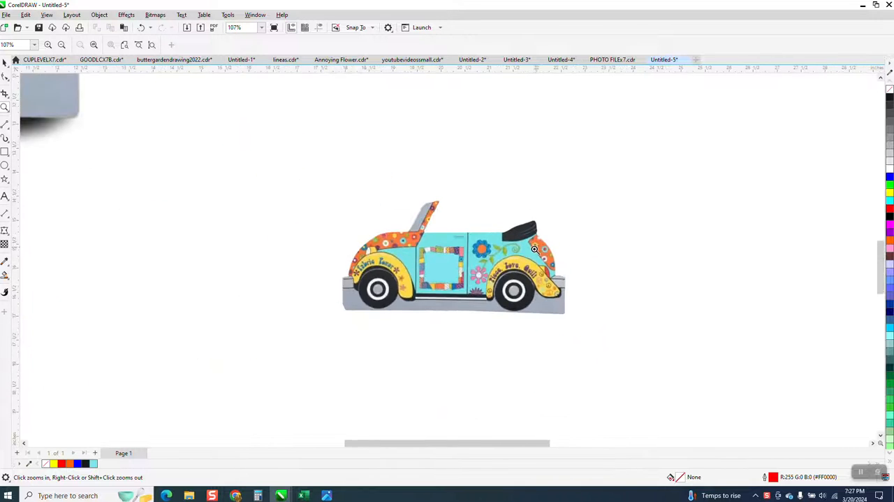
scroll(238, 180, "down", 2)
scroll(236, 160, "up", 3)
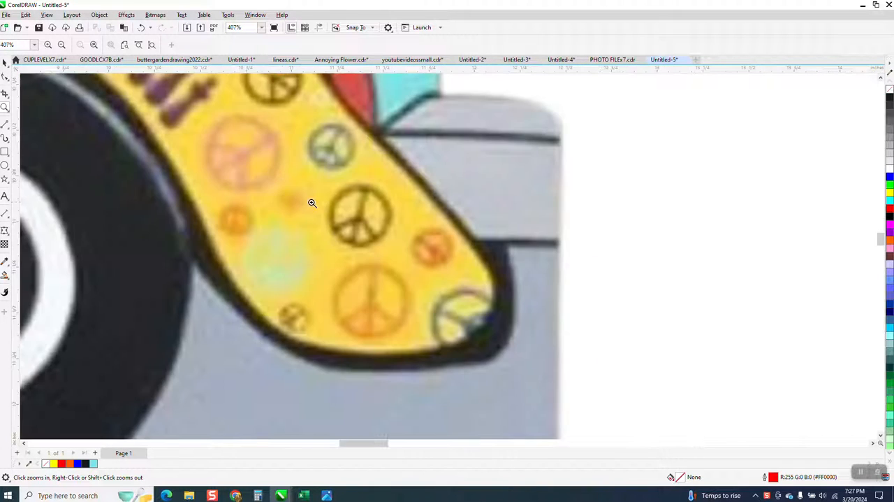
scroll(291, 191, "down", 3)
scroll(419, 222, "down", 2)
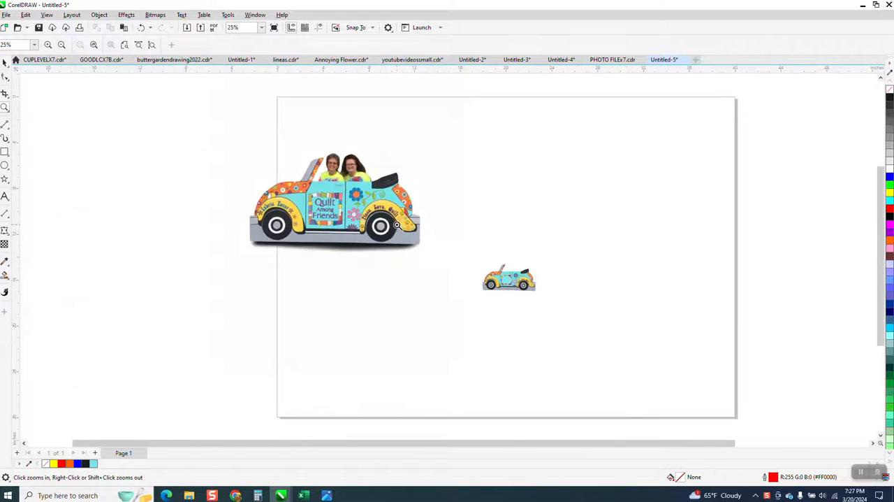
Move the large car image to the page's left edge and the small car with its turquoise patch off the page's right side
left_click(6, 63)
left_click(561, 312)
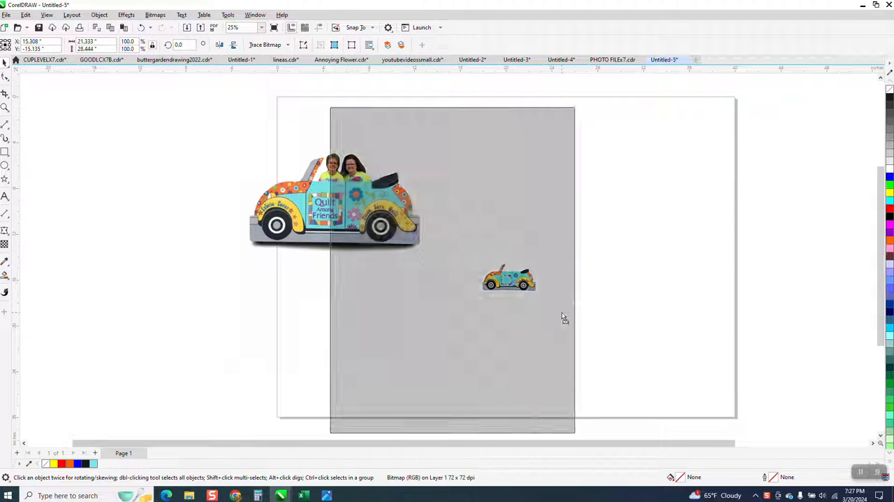
left_click_drag(474, 277, 237, 279)
left_click_drag(501, 287, 830, 255)
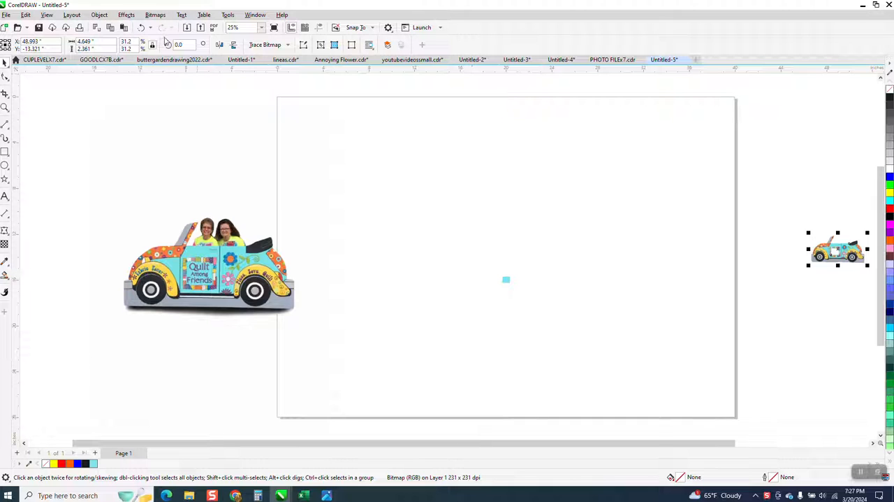
left_click(141, 27)
left_click_drag(434, 216, 865, 278)
left_click(237, 279)
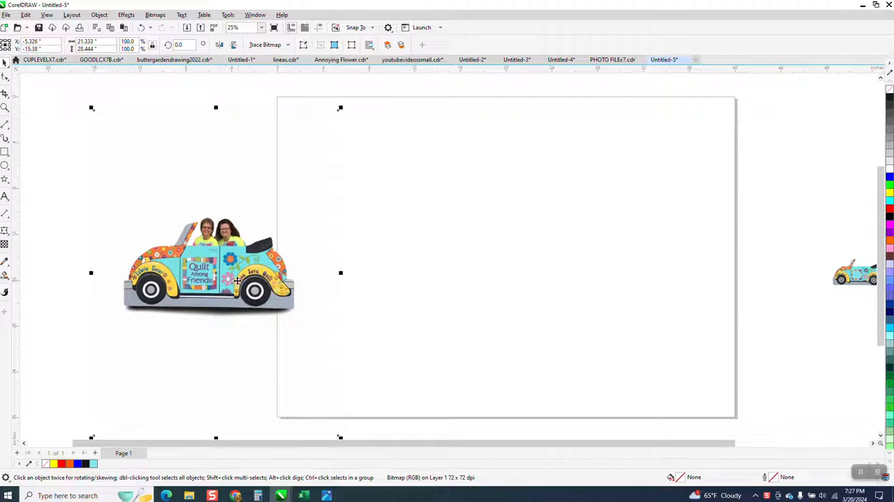
left_click_drag(229, 275, 230, 251)
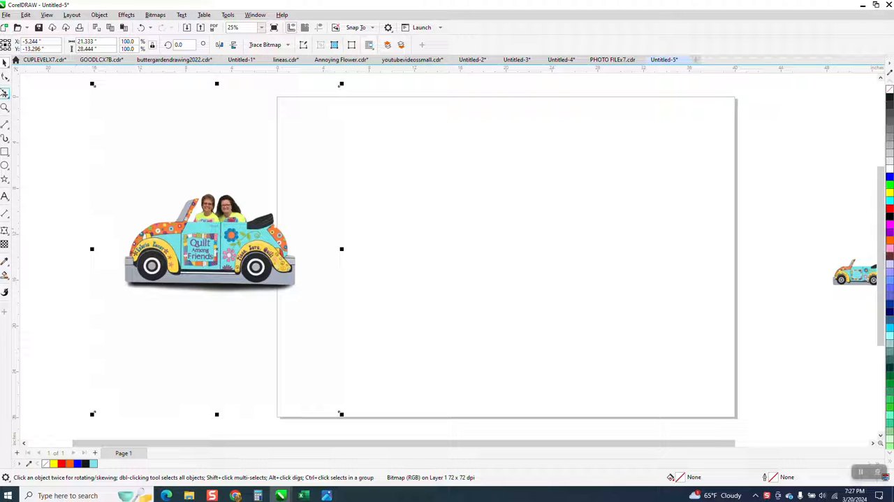
Crop the large car image closely around the car and its shadow, to about 15.9 by 9.1 inches
left_click(10, 101)
left_click(32, 92)
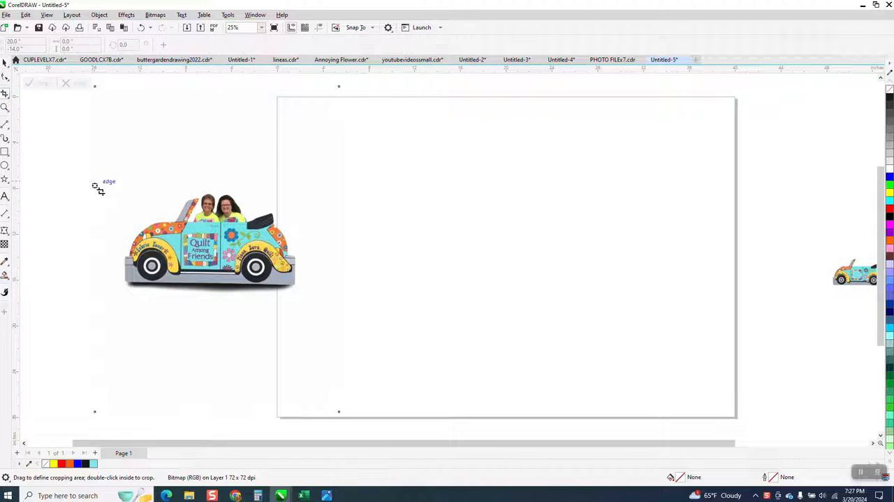
left_click_drag(118, 195, 301, 295)
left_click(40, 83)
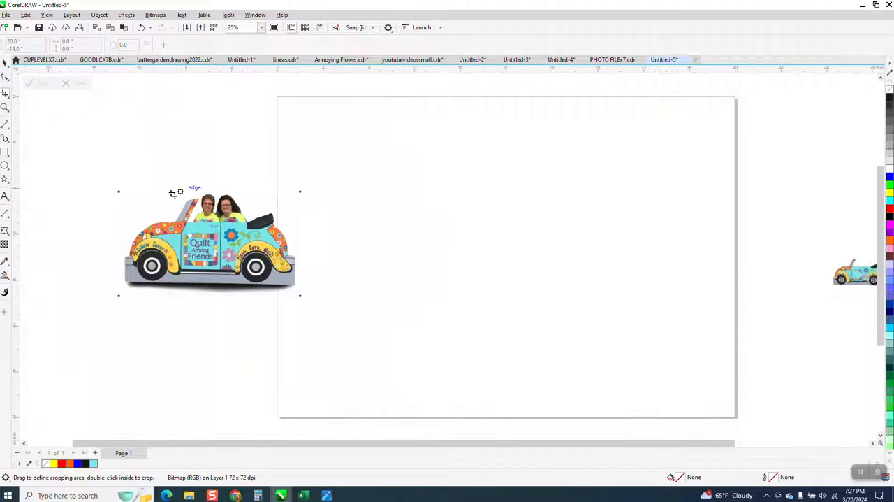
Move the cropped car onto the upper part of the page and scale it proportionally to about 4.9 inches wide
left_click(5, 63)
left_click_drag(216, 225, 398, 161)
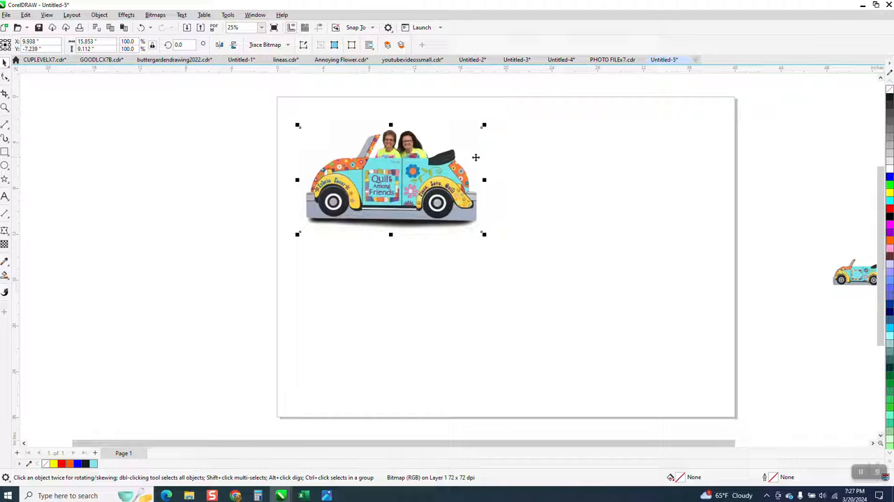
left_click_drag(484, 124, 415, 204)
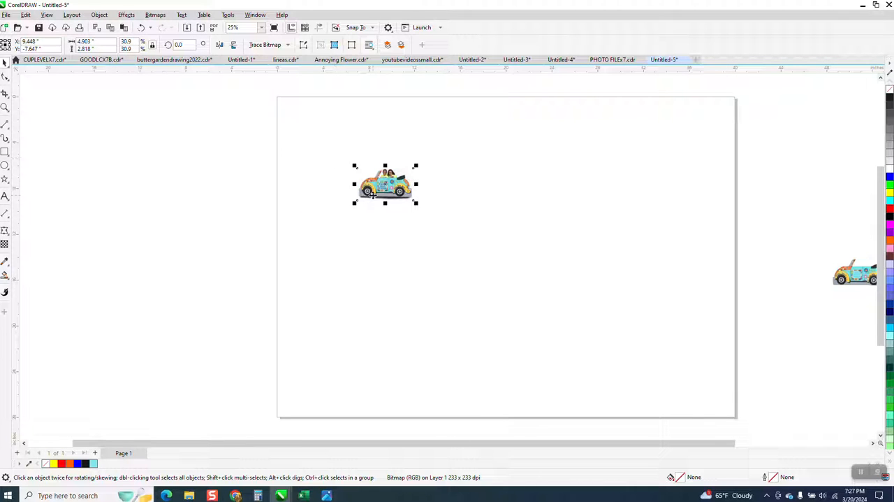
Duplicate the scaled car image with a 6-inch horizontal offset
left_click(333, 148)
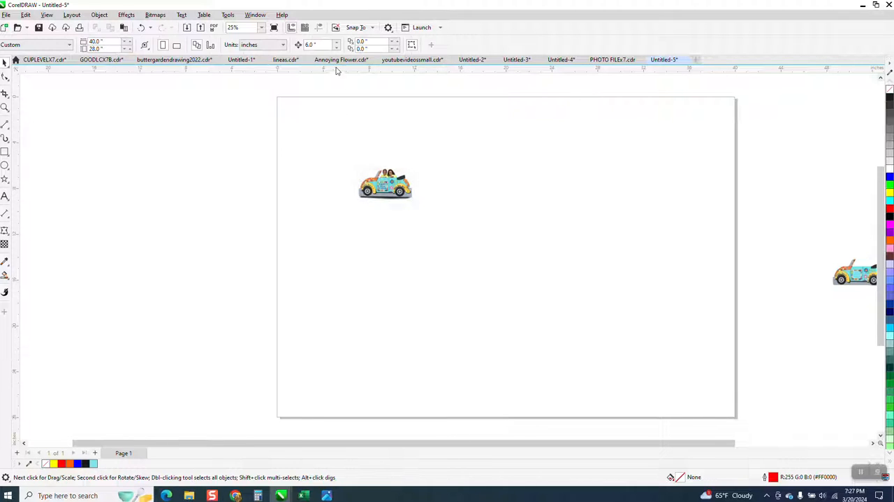
left_click(390, 198)
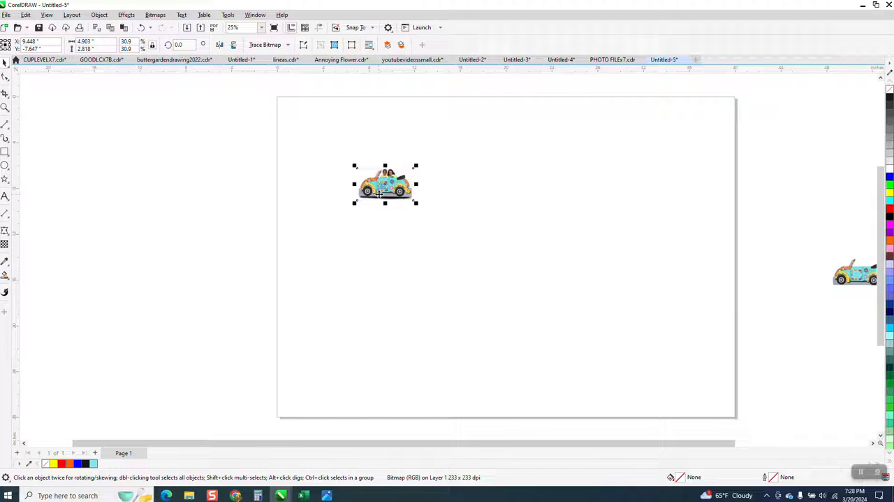
key("ctrl+d")
left_click(397, 185)
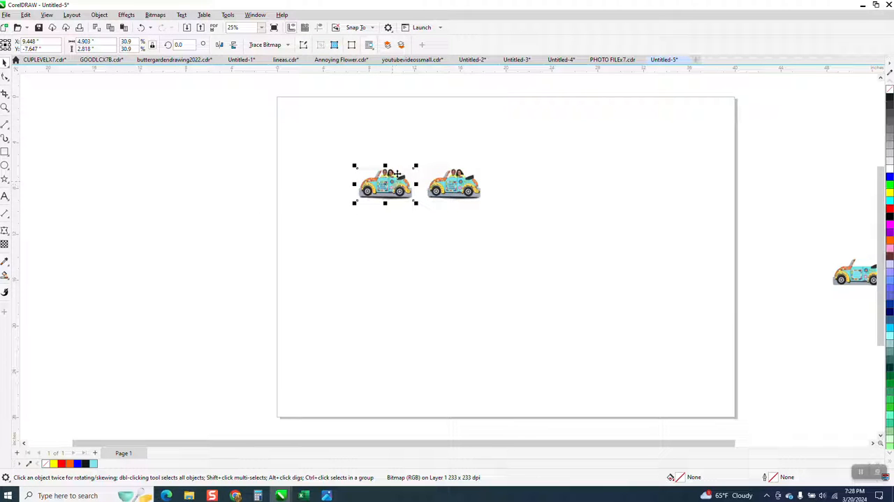
left_click(287, 44)
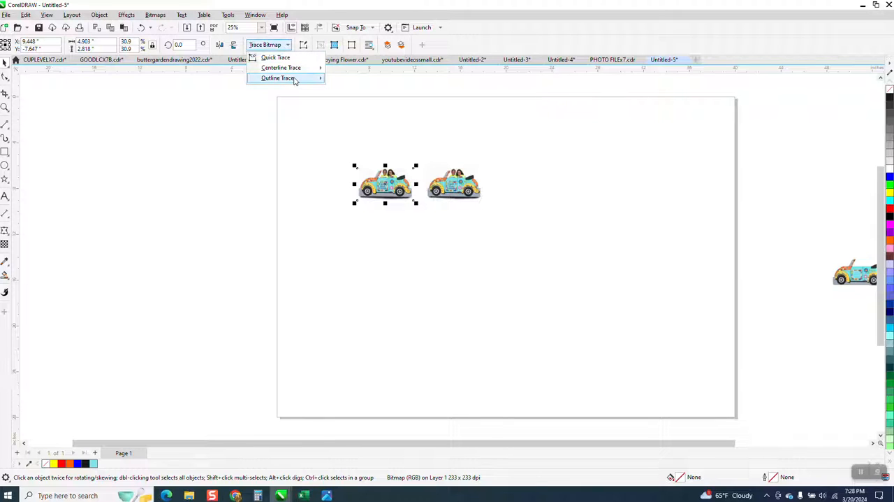
mouse_move(320, 80)
left_click(343, 109)
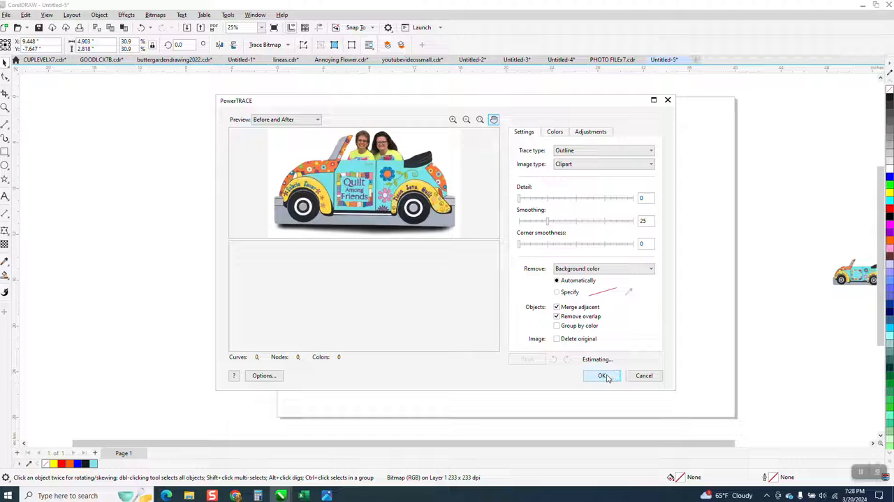
left_click(644, 376)
Trace the second car image with an Outline trace of type Clipart, detail 81 and smoothing 25, keeping the original
left_click(454, 183)
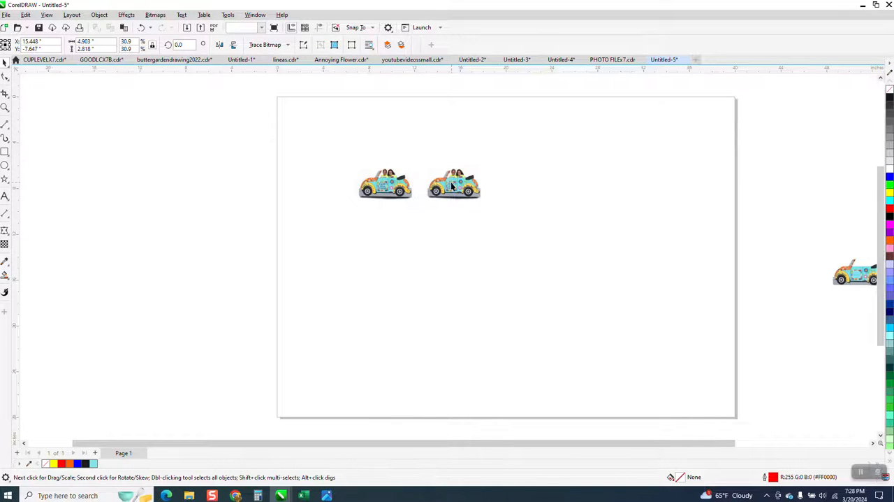
left_click(287, 46)
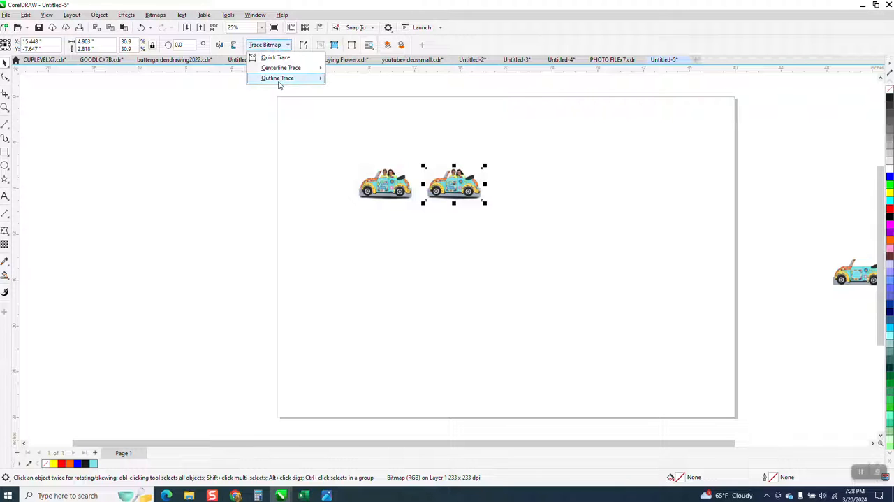
mouse_move(279, 80)
left_click(349, 110)
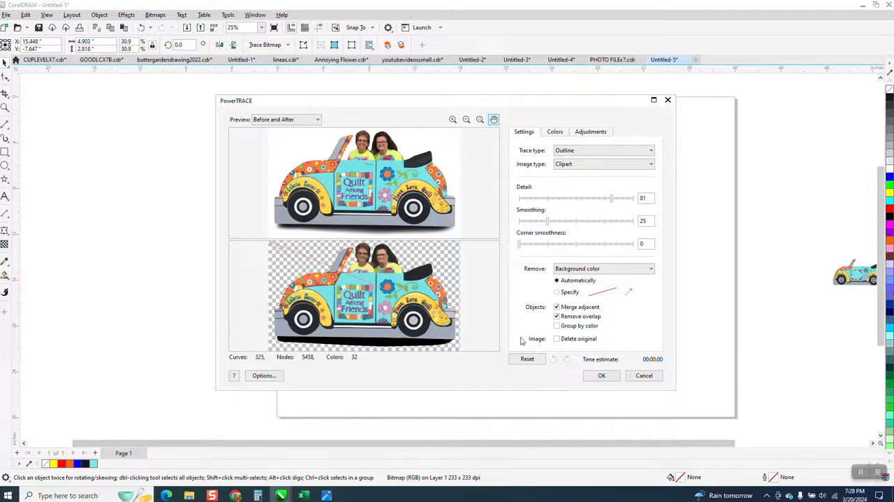
left_click(610, 375)
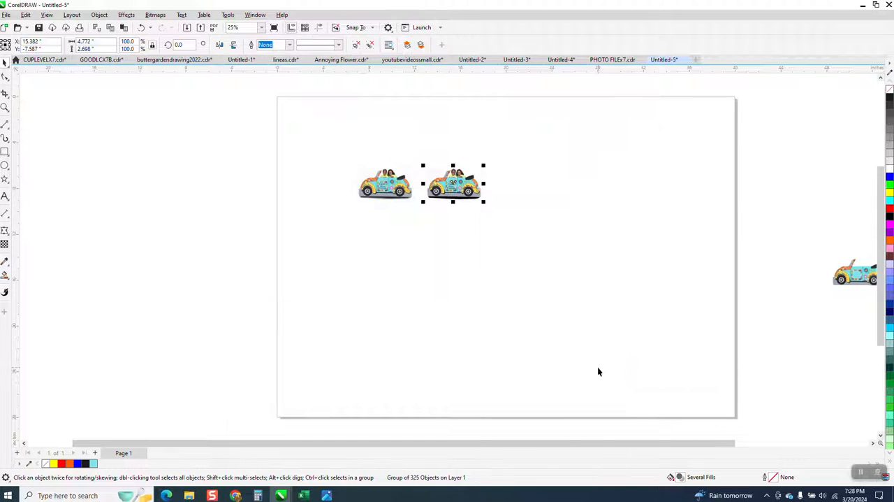
Inspect the traced car up close and ungroup it
left_click(5, 109)
left_click_drag(499, 168, 544, 200)
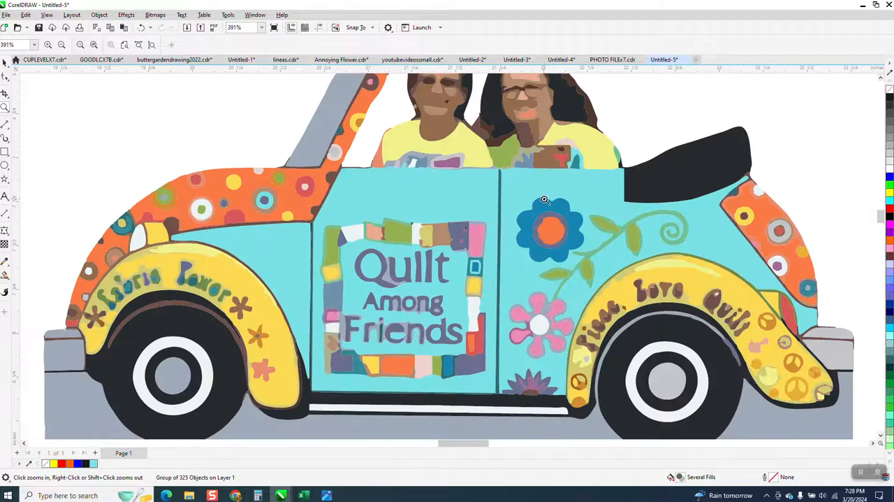
scroll(544, 200, "down", 4)
left_click(5, 62)
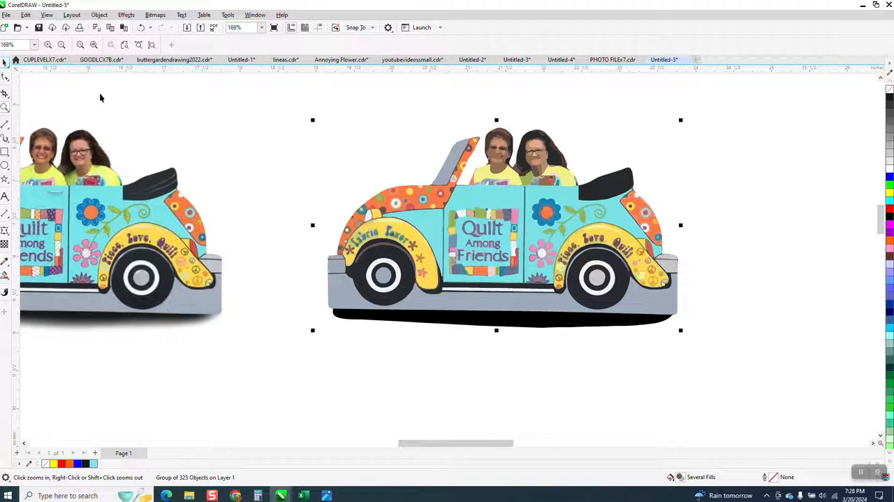
left_click(102, 16)
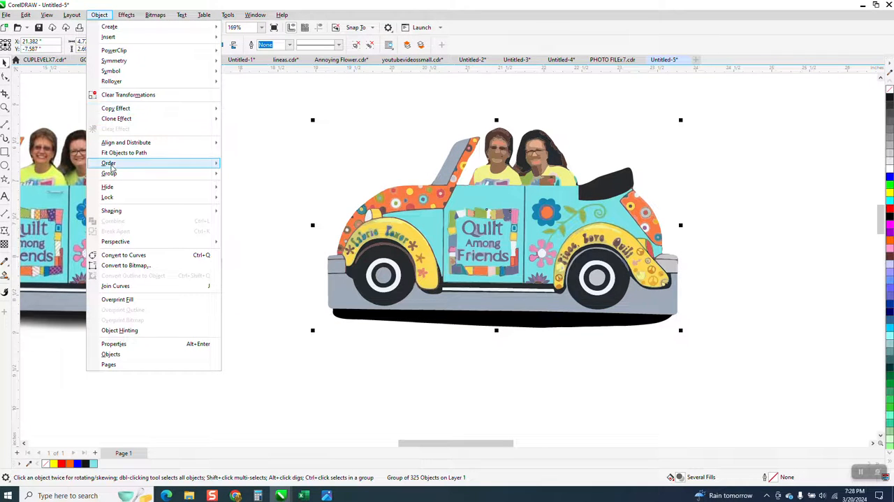
mouse_move(109, 174)
left_click(266, 186)
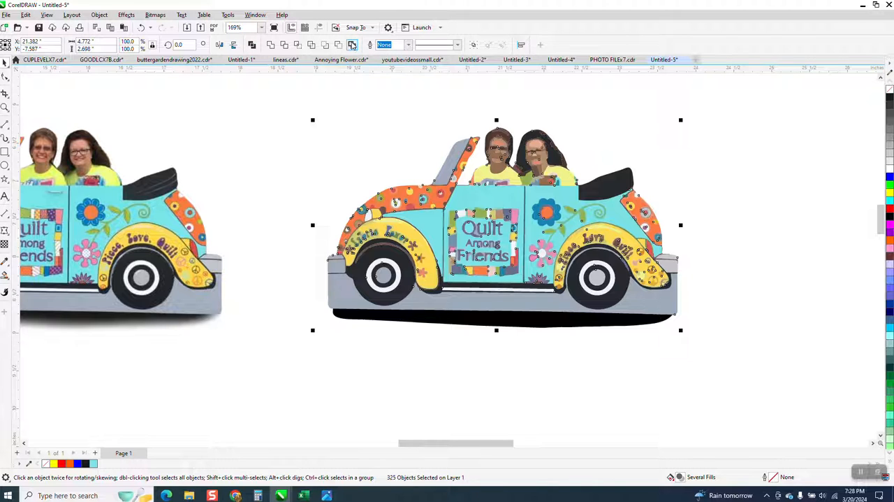
Try creating a boundary around the ungrouped trace, undo it, and check the nodes for a stray object beside the windshield
left_click(352, 44)
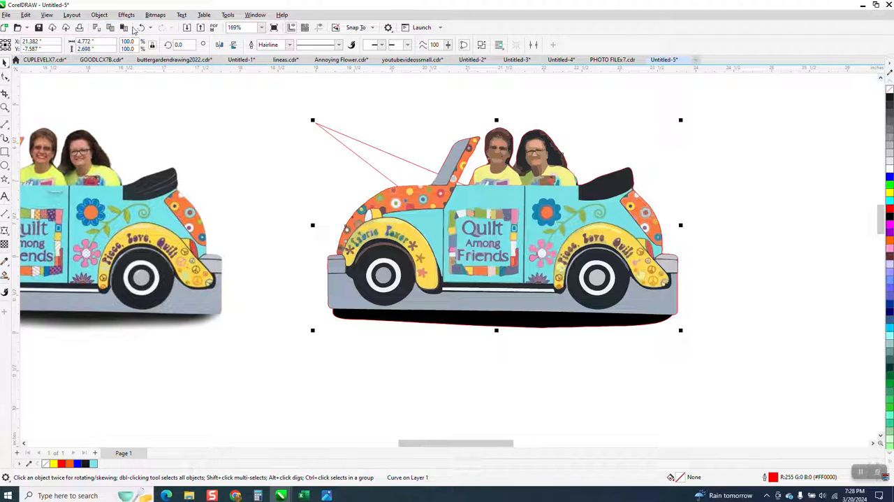
left_click(140, 28)
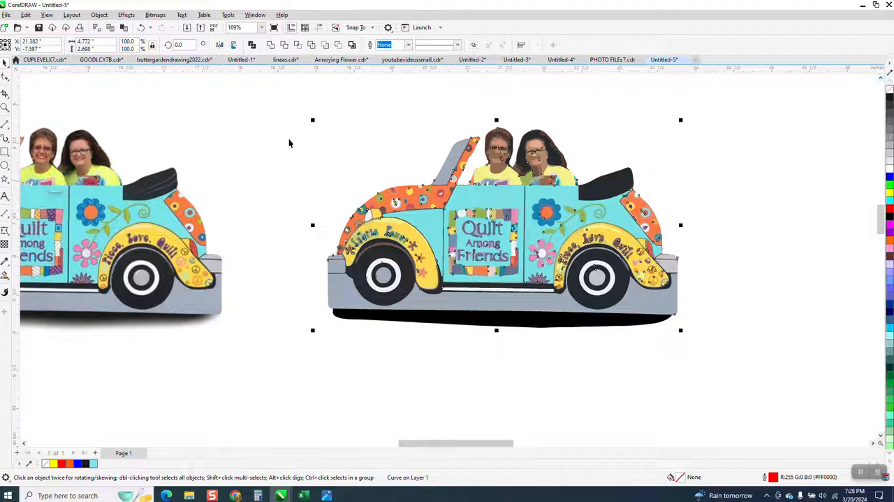
left_click(5, 78)
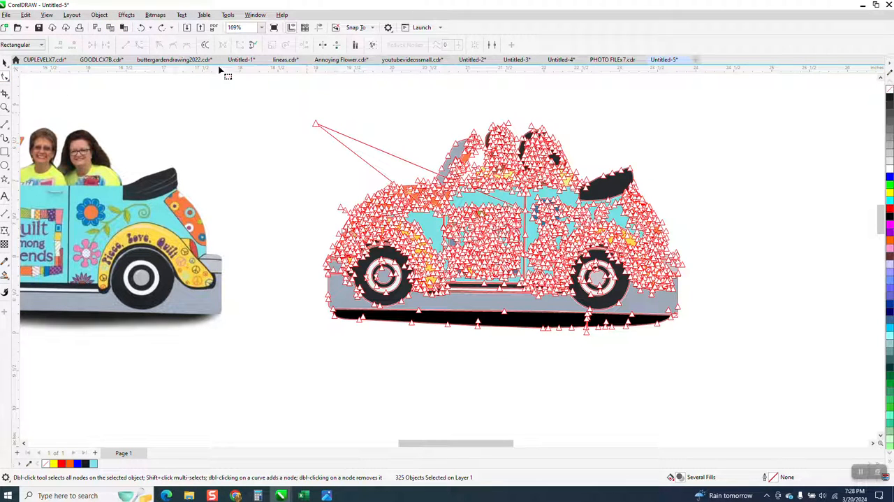
left_click(170, 90)
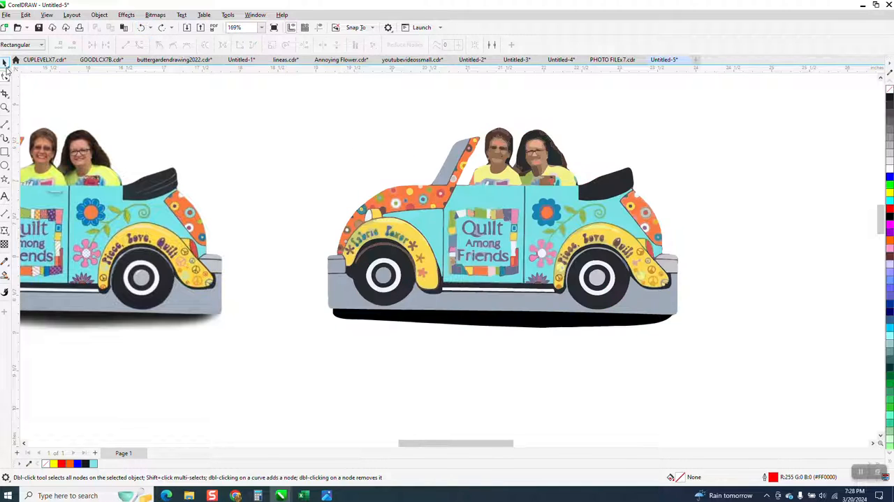
left_click(5, 62)
left_click_drag(289, 106, 389, 172)
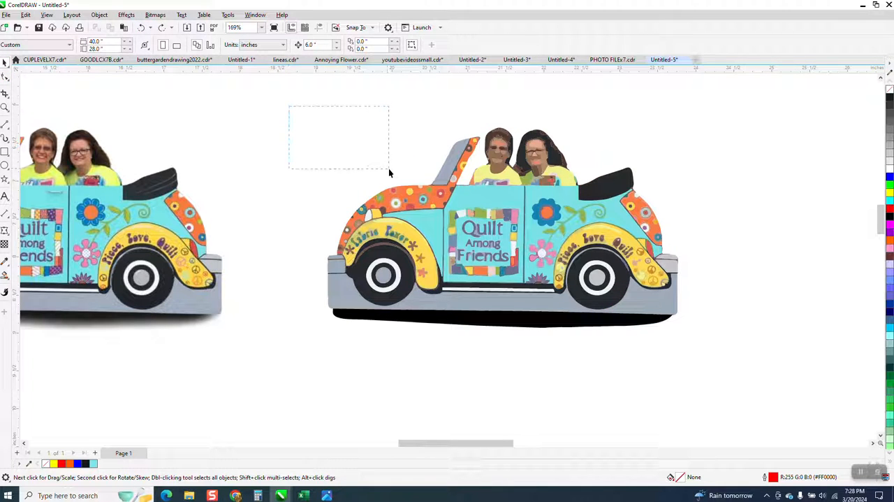
Apply Ungroup All to the traced car group and select all of its pieces
left_click_drag(554, 259, 809, 371)
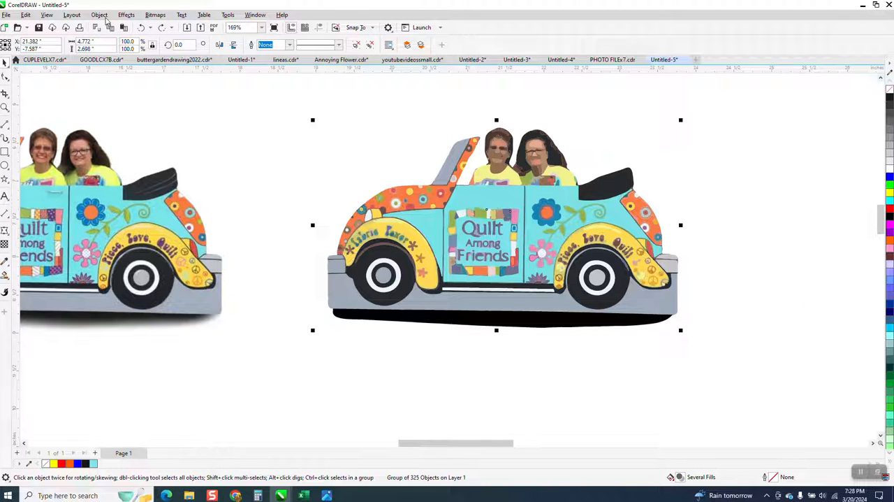
left_click(100, 14)
mouse_move(140, 176)
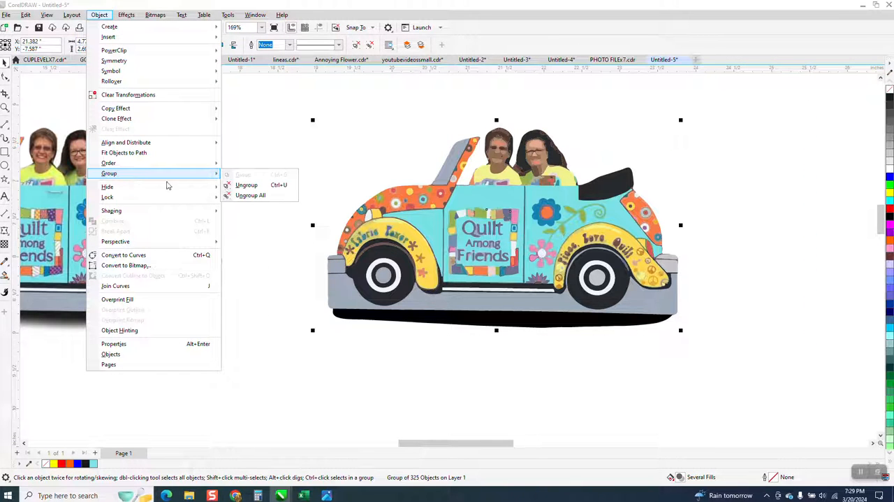
left_click(249, 196)
left_click_drag(273, 94, 416, 168)
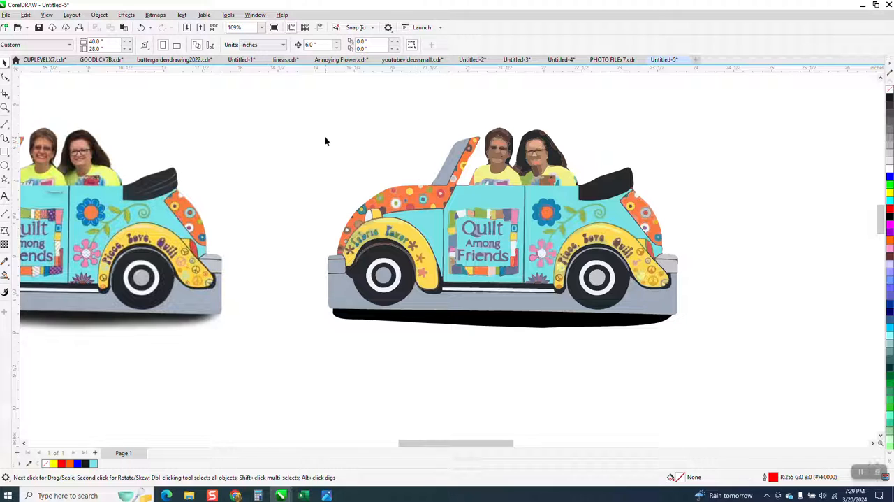
left_click_drag(299, 117, 744, 346)
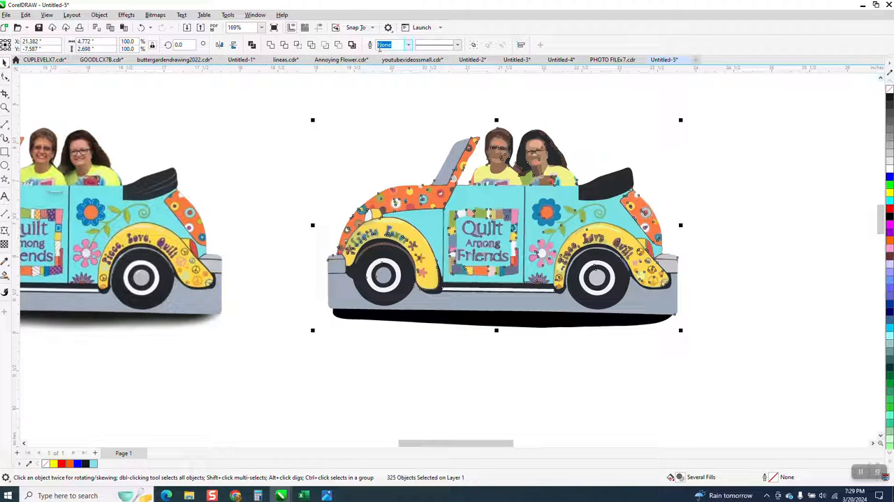
Try creating a boundary around the selected trace pieces, and undo it
left_click(352, 45)
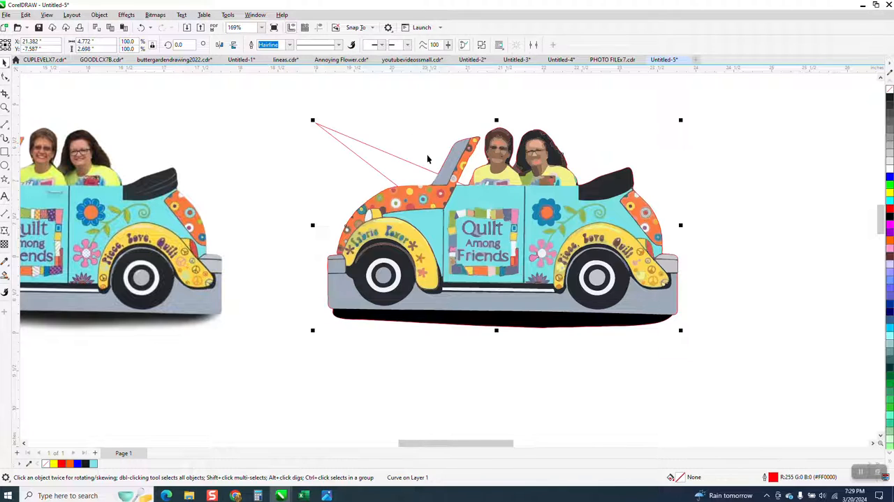
left_click(141, 27)
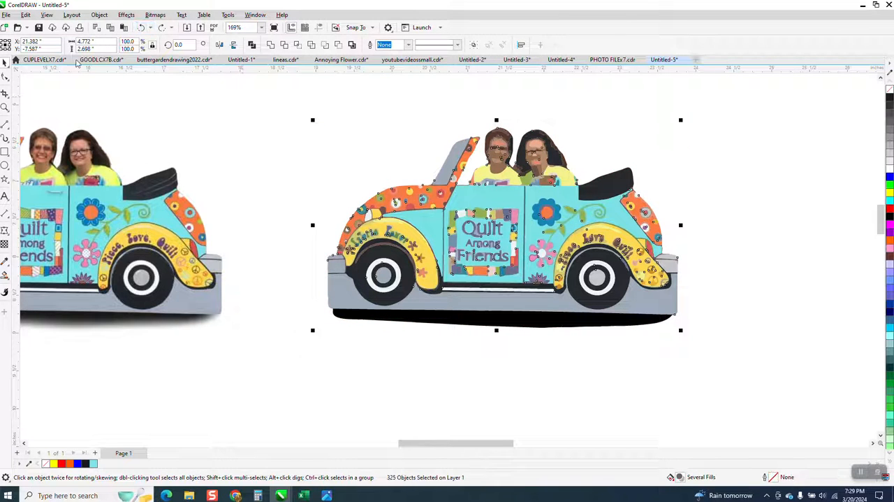
Switch to Wireframe view and delete the stray lines beside the windshield and the shadow outline under the traced car with Virtual Segment Delete
left_click(46, 14)
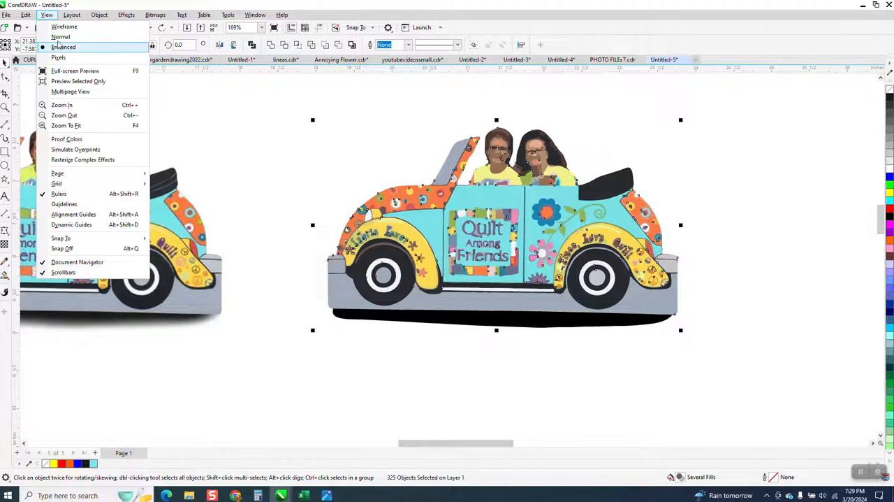
left_click(64, 27)
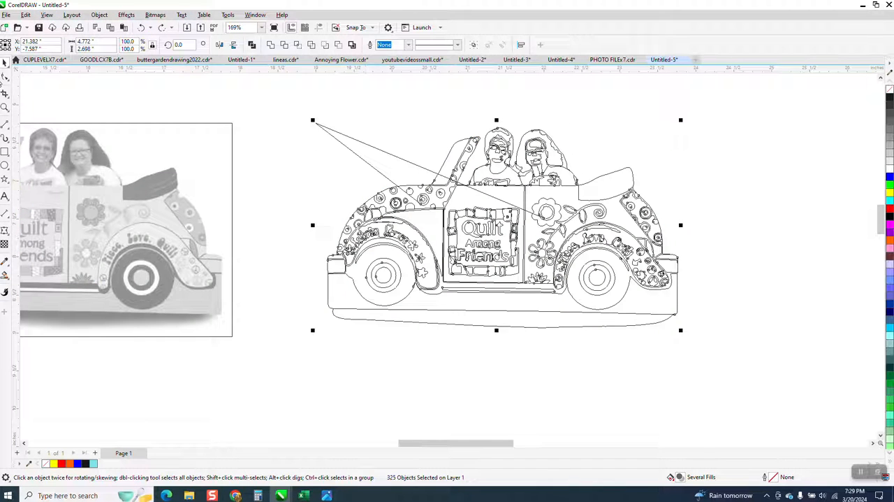
left_click(9, 100)
left_click(31, 114)
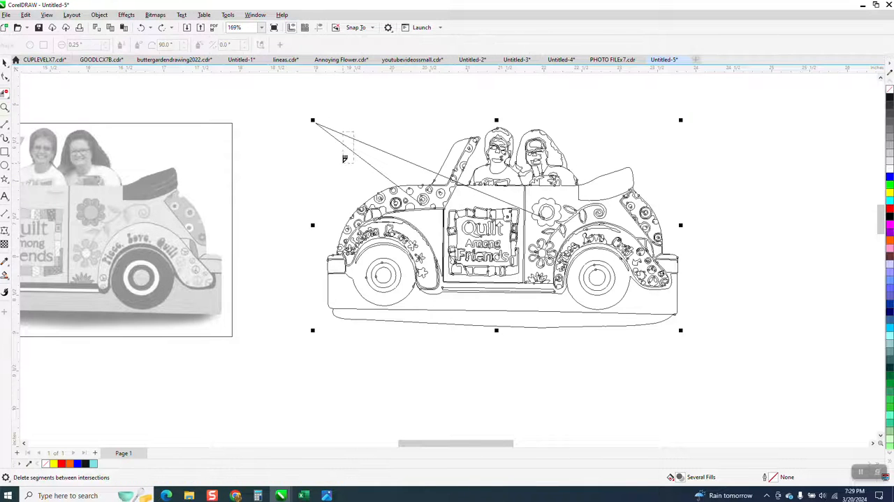
left_click(342, 137)
left_click(496, 195)
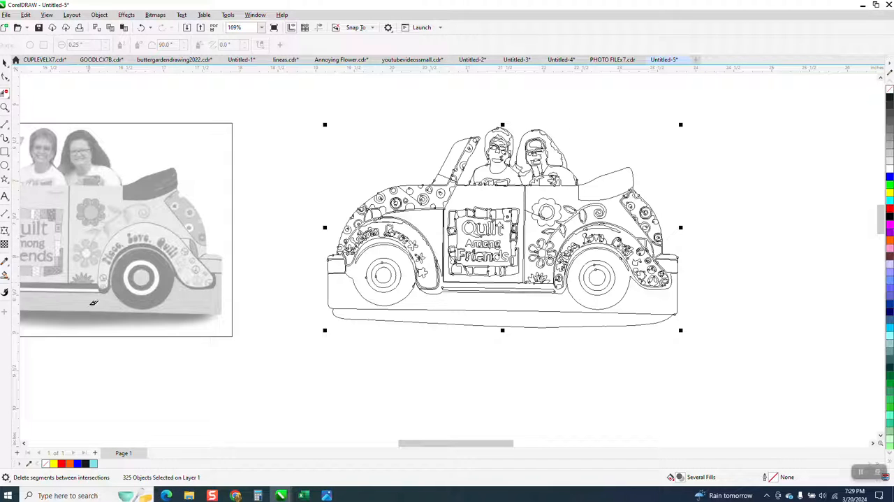
left_click(529, 323)
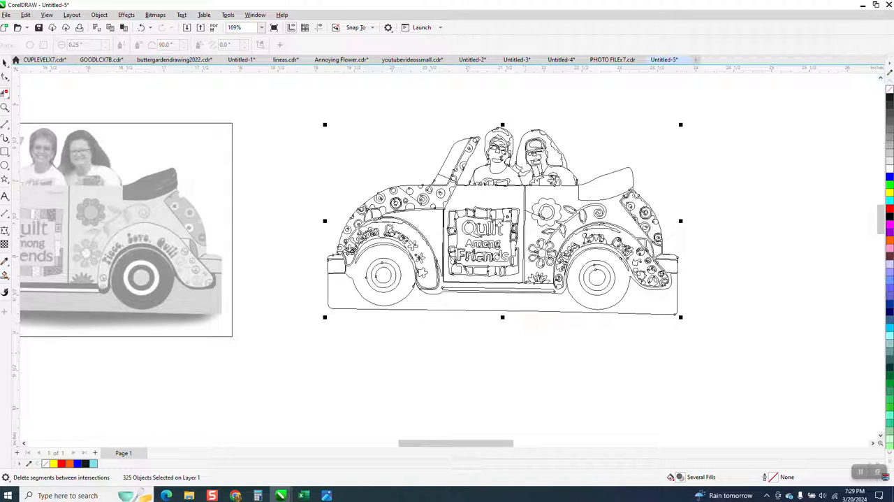
Return to Enhanced view, create a boundary around the whole traced car, and move it 6 inches right, clear of the trace
left_click(5, 64)
scroll(346, 180, "down", 1)
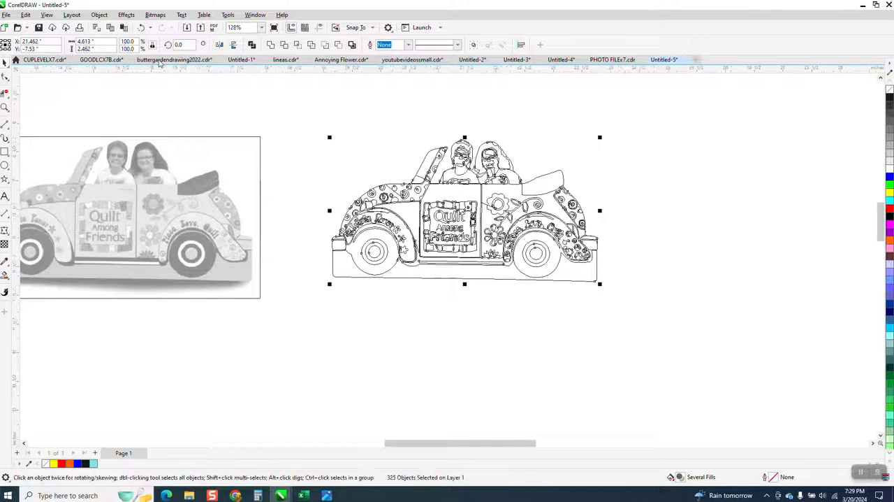
left_click(47, 15)
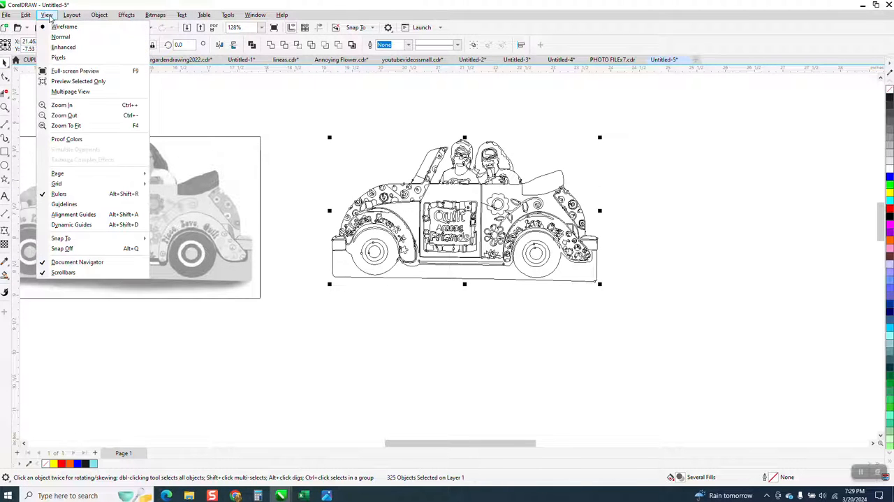
left_click(64, 47)
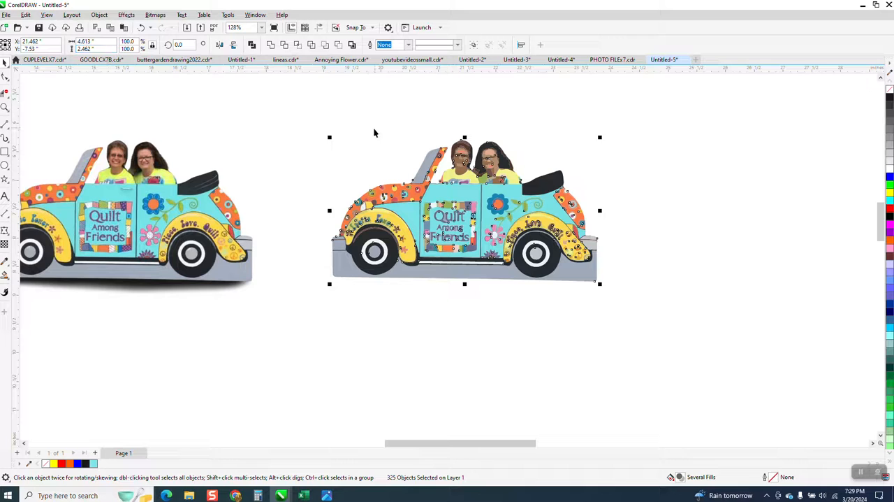
left_click_drag(313, 122, 668, 303)
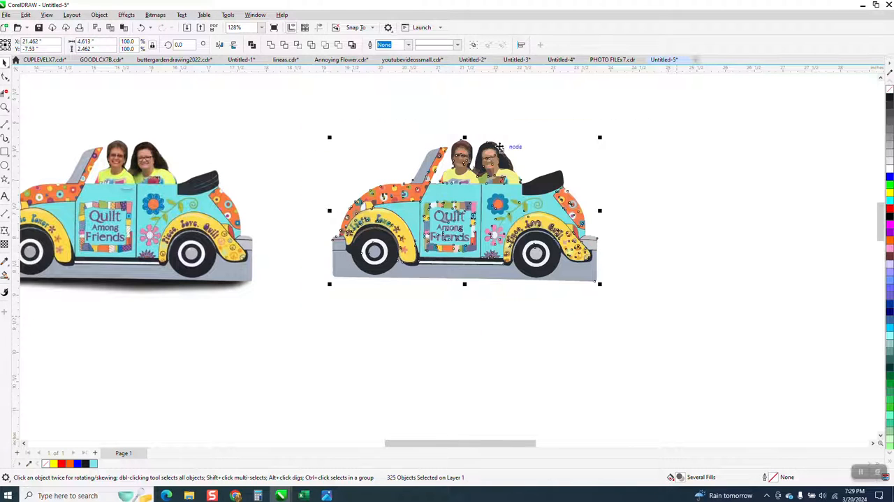
left_click(353, 46)
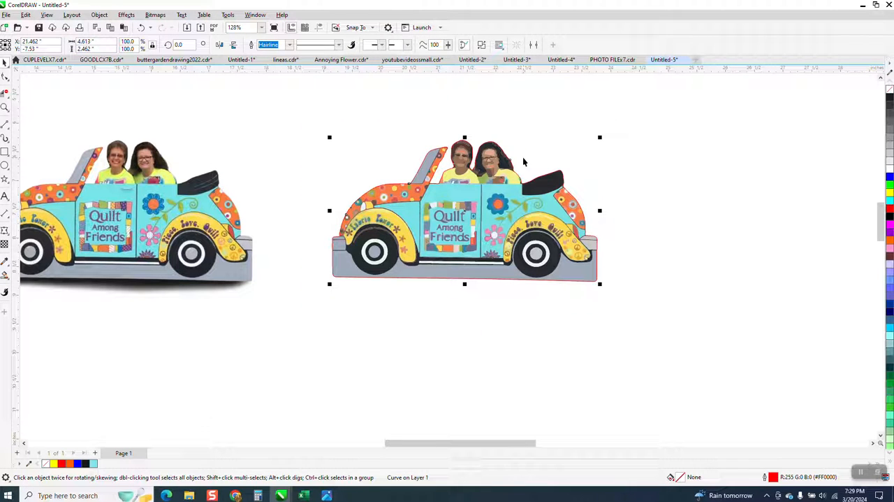
scroll(536, 294, "down", 2)
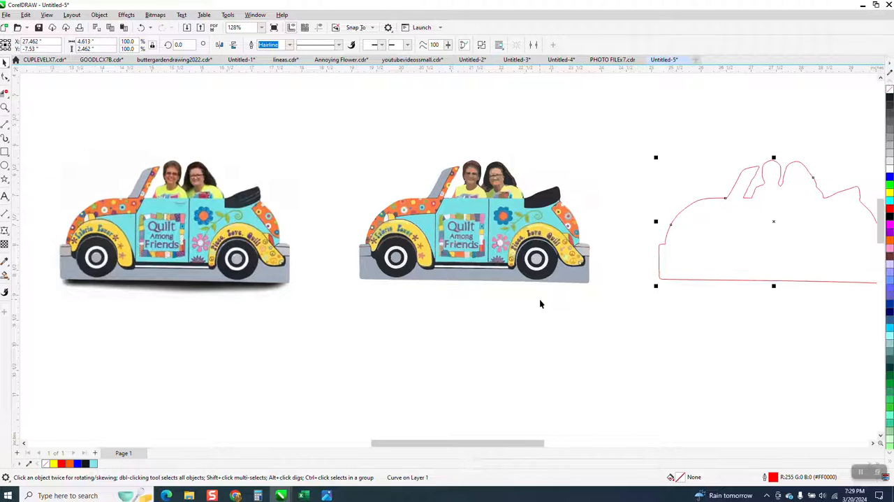
scroll(459, 300, "down", 2)
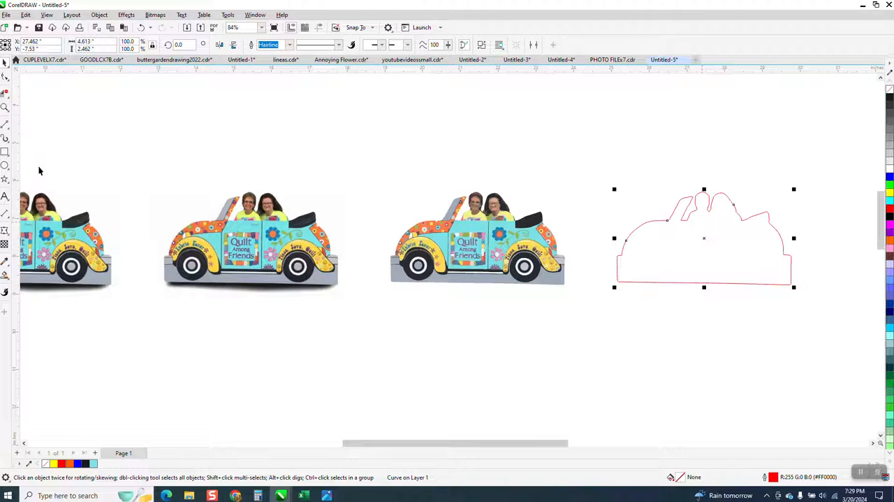
Draw a straight horizontal line about 1.435 inches long across the car outline beneath the passengers, from the rear seat to behind the windshield
left_click(4, 107)
left_click_drag(832, 278, 833, 278)
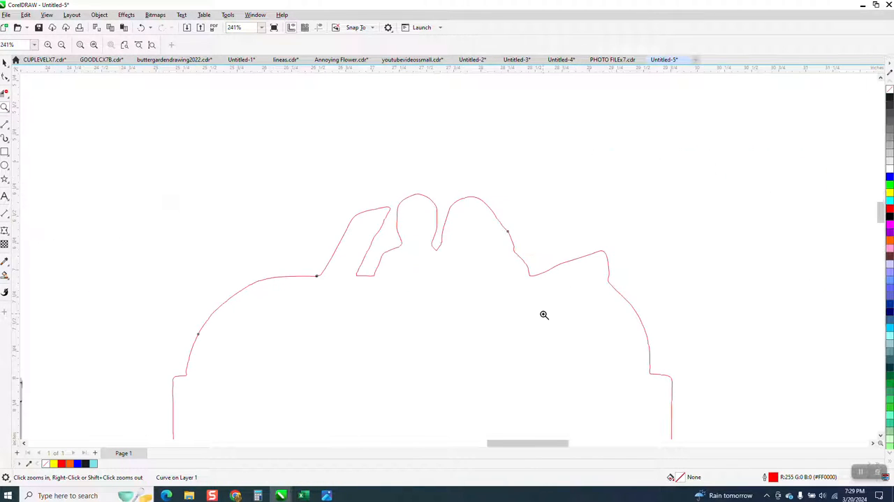
left_click(5, 125)
left_click(47, 137)
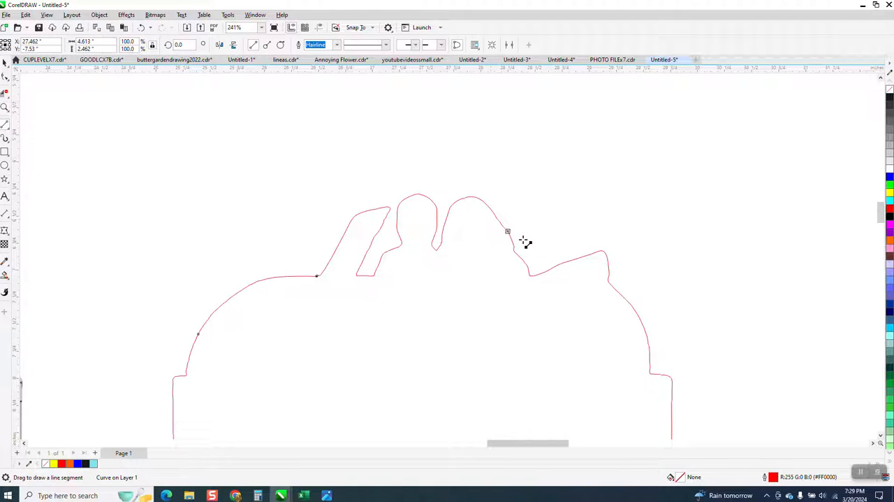
mouse_move(531, 275)
left_mouse_down()
mouse_move(421, 291)
mouse_move(375, 275)
left_mouse_up()
scroll(377, 210, "down", 4)
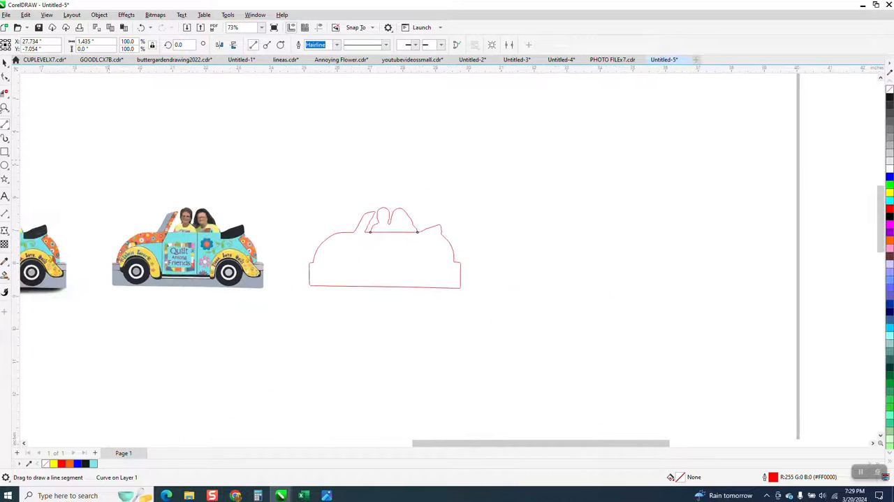
Smart Fill the enclosed car body in orange without an outline and move the filled shape left onto the first car image
left_click(6, 276)
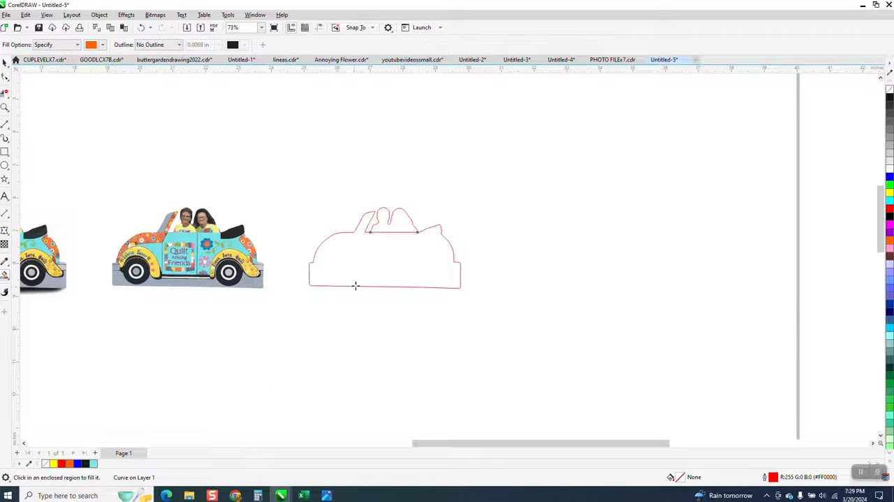
left_click(374, 274)
scroll(490, 315, "down", 3)
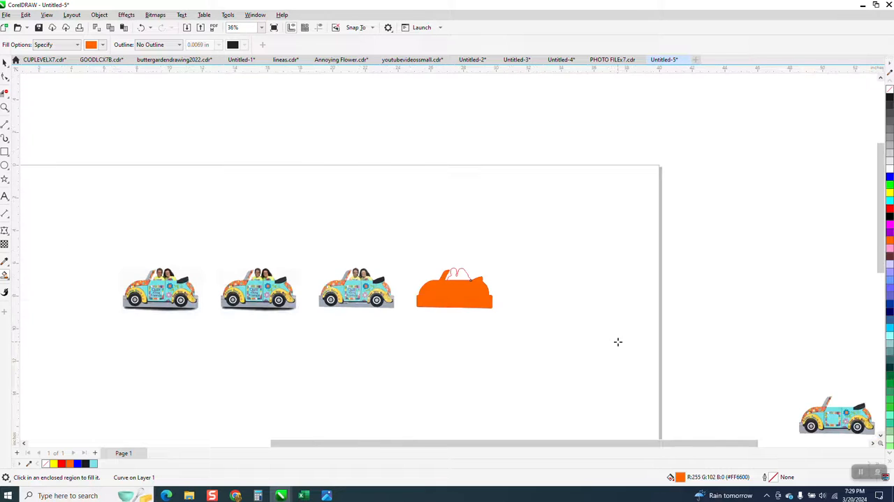
key("Left")
key("Left")
key("Left")
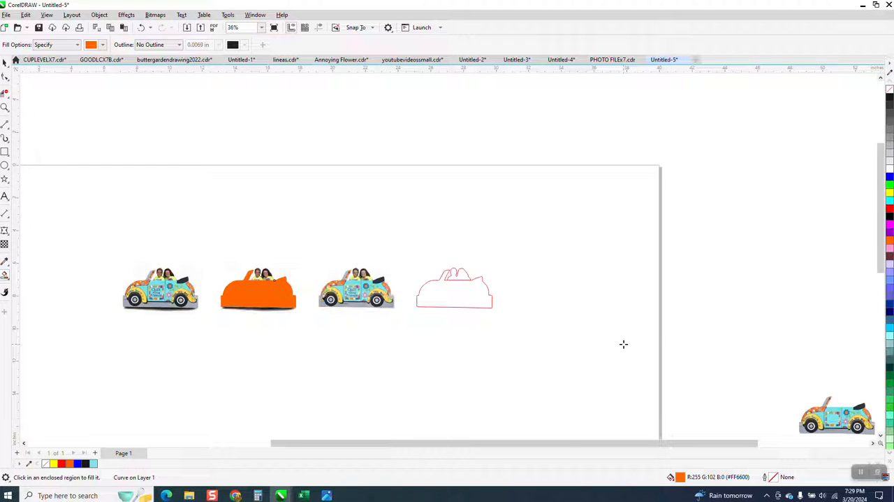
Intersect the orange shape with the first car bitmap and move the resulting cut-out 6 inches down
left_click(5, 106)
left_click_drag(77, 234, 294, 369)
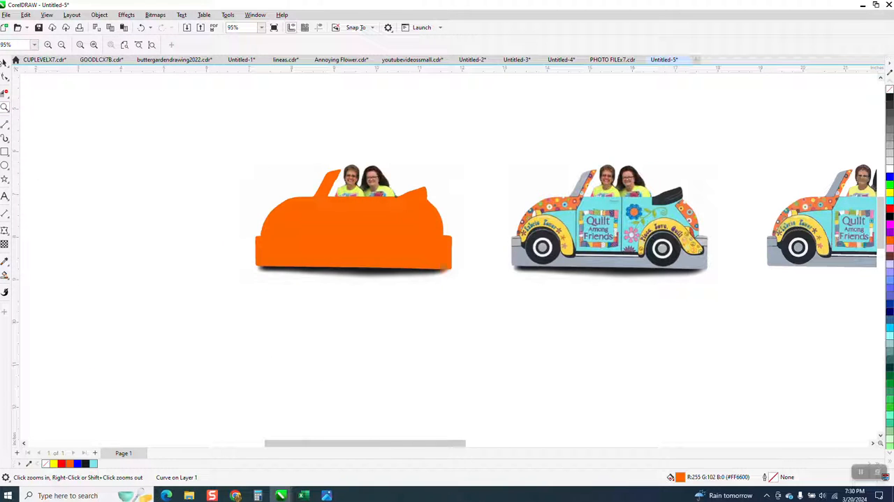
left_click(4, 62)
left_click_drag(194, 116, 495, 335)
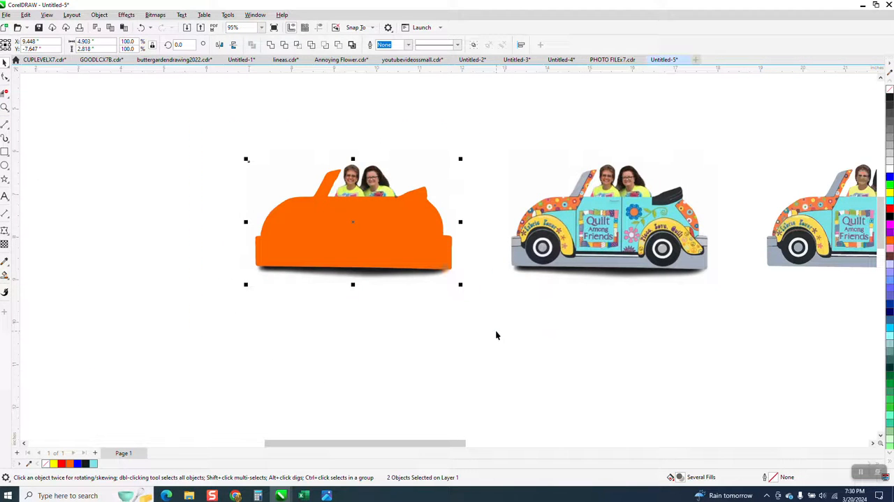
left_click(299, 46)
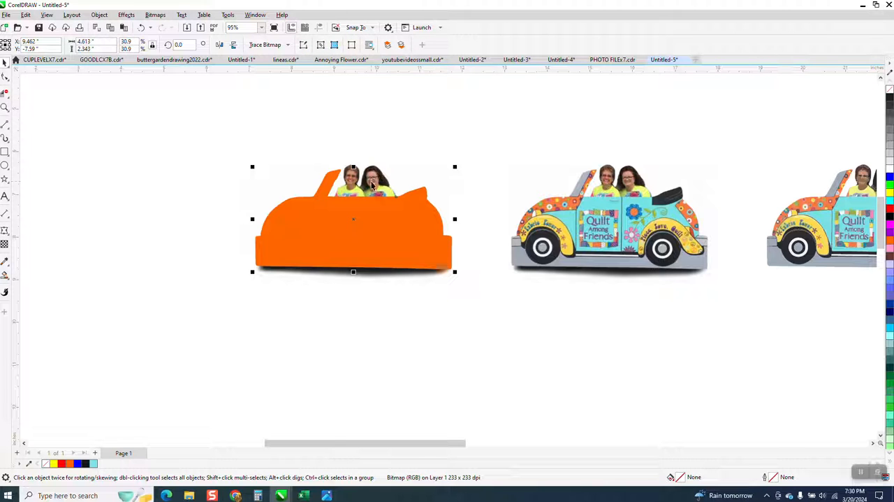
key("Down")
scroll(157, 85, "down", 2)
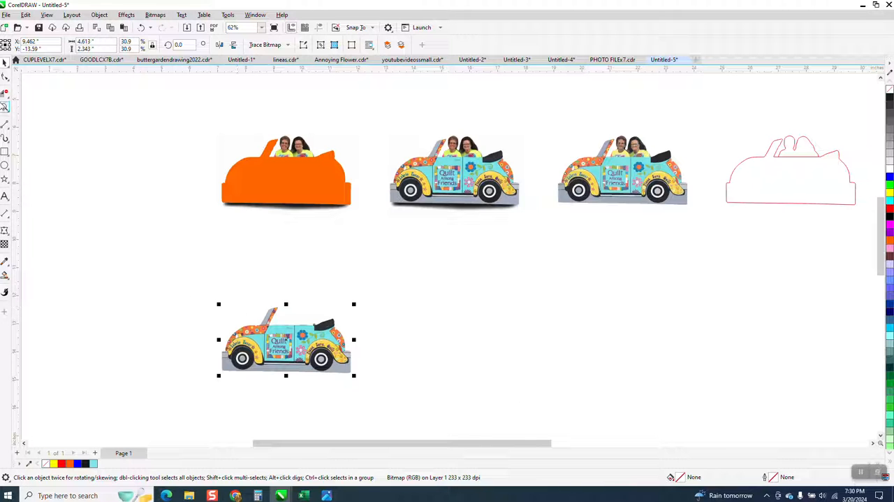
Straighten the cut-out's upper door edge by deleting the extra nodes near the windshield and lowering the two end nodes slightly
left_click(5, 106)
left_click_drag(258, 321, 342, 347)
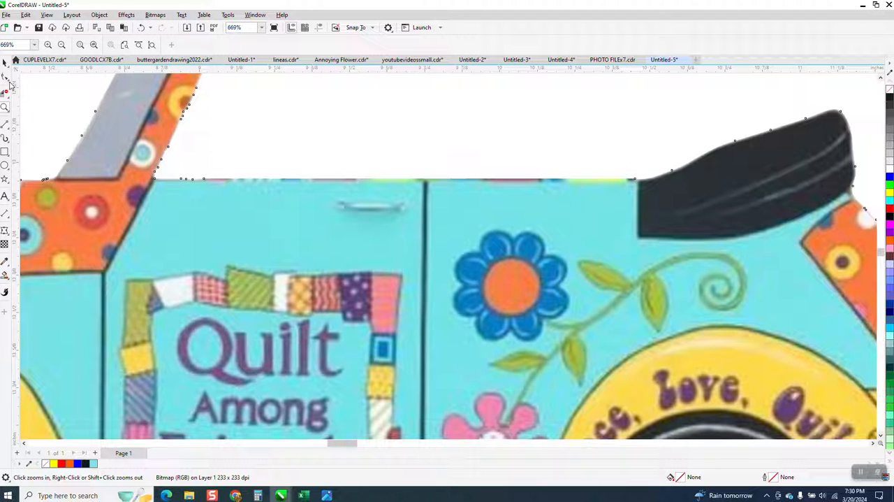
left_click(5, 77)
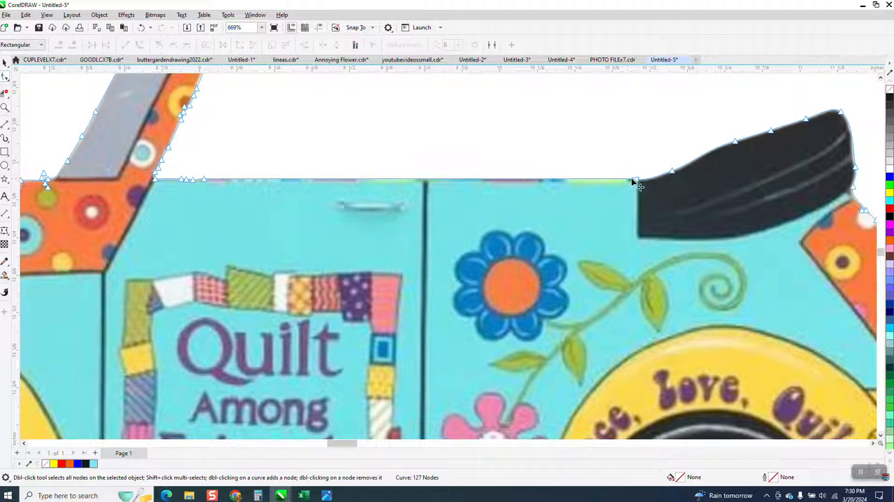
left_click_drag(638, 183, 646, 188)
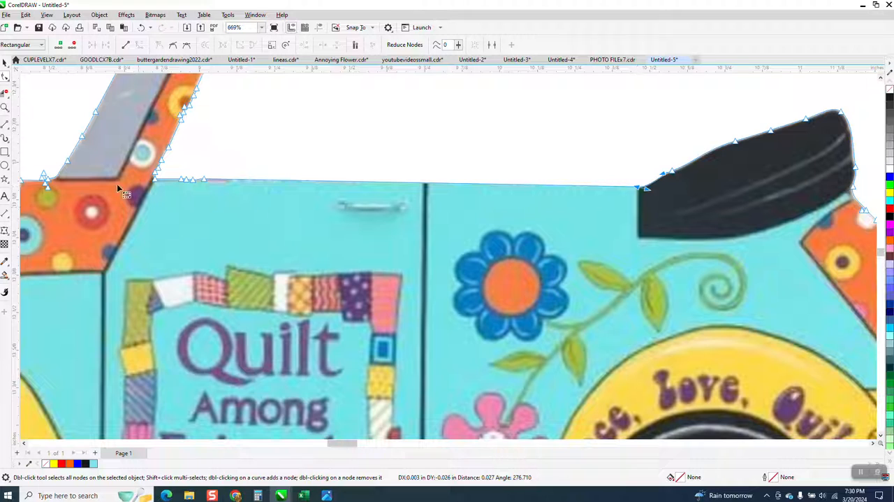
left_click_drag(176, 169, 227, 200)
key("Delete")
left_click(156, 180)
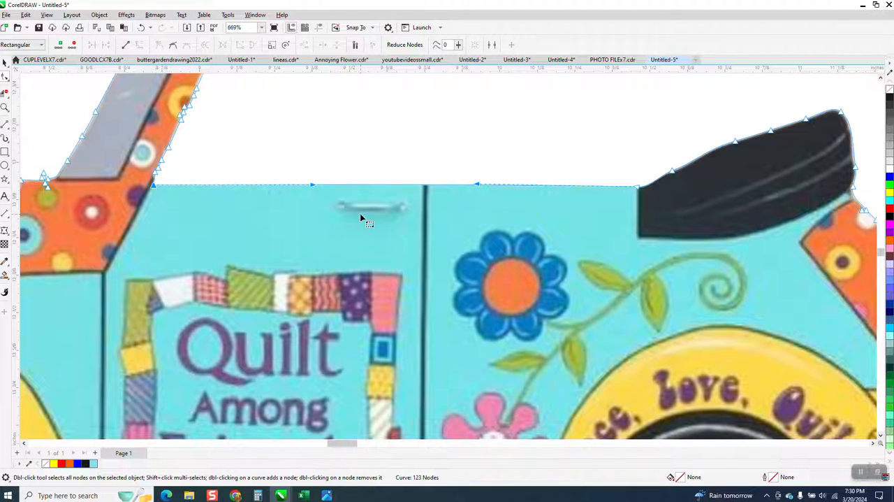
scroll(359, 214, "down", 2)
scroll(360, 214, "down", 1)
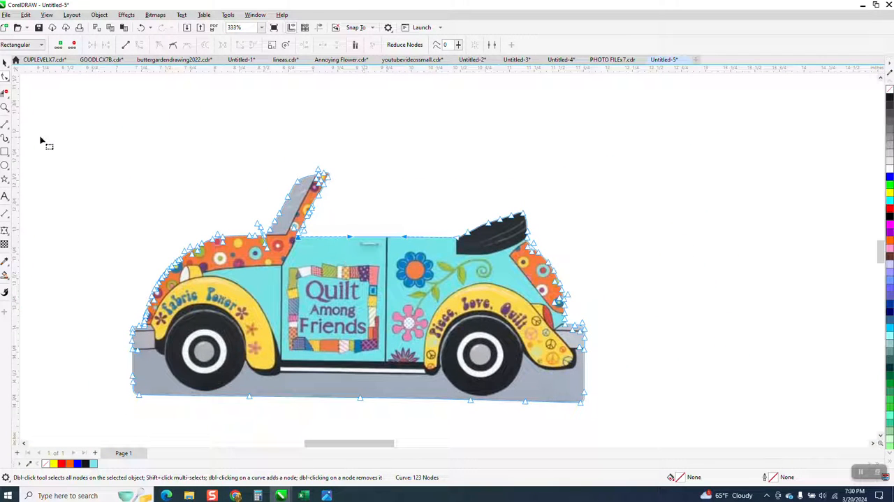
left_click(5, 61)
scroll(367, 345, "down", 1)
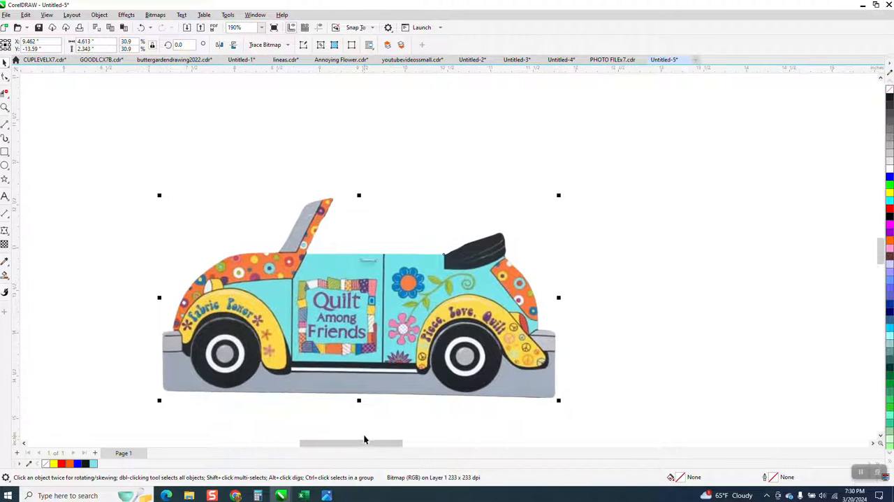
left_click(383, 413)
Move the orange car shape off the first image, 6 inches right and 6 inches down, beside the cut-out car
scroll(621, 251, "down", 3)
scroll(669, 216, "down", 4)
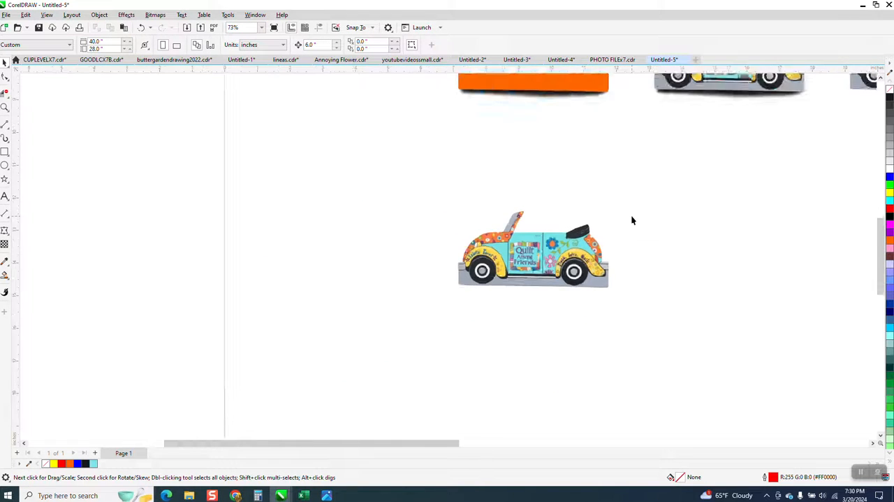
left_click(569, 114)
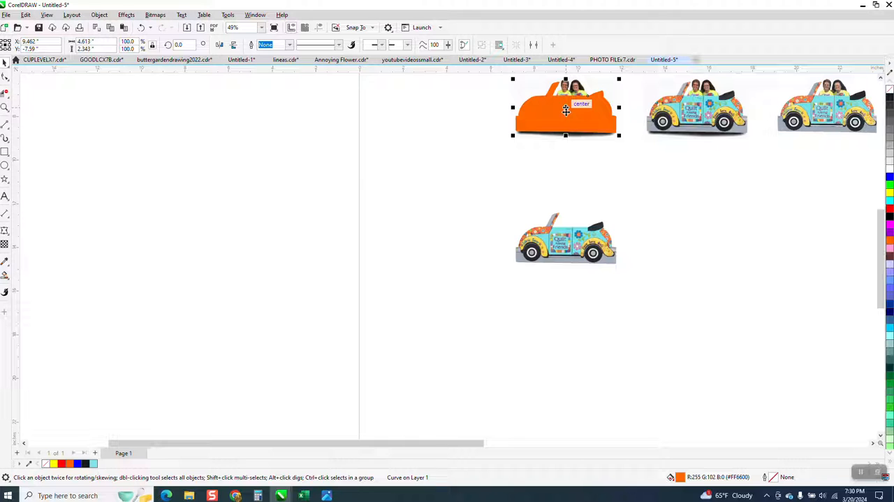
key("Right")
key("Down")
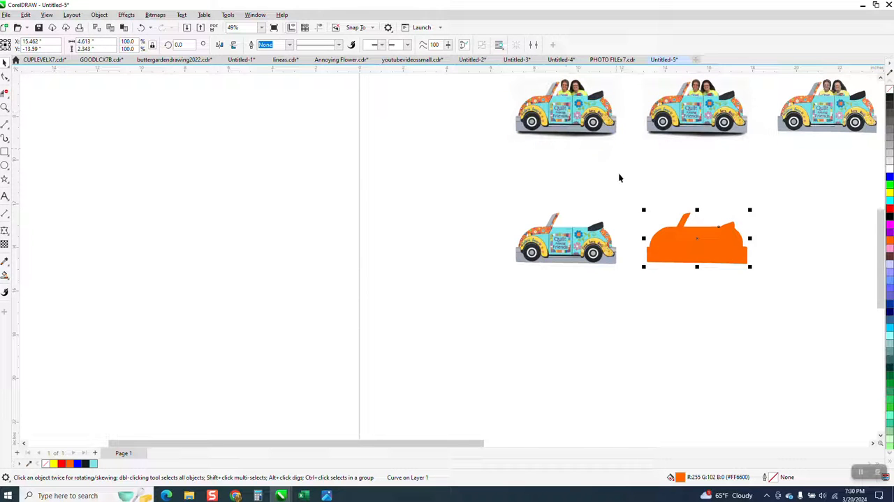
left_click(4, 107)
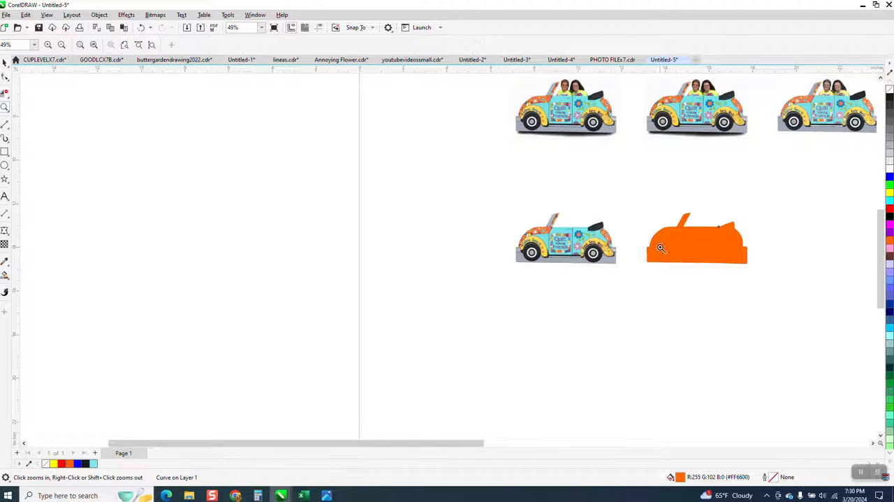
left_click(5, 63)
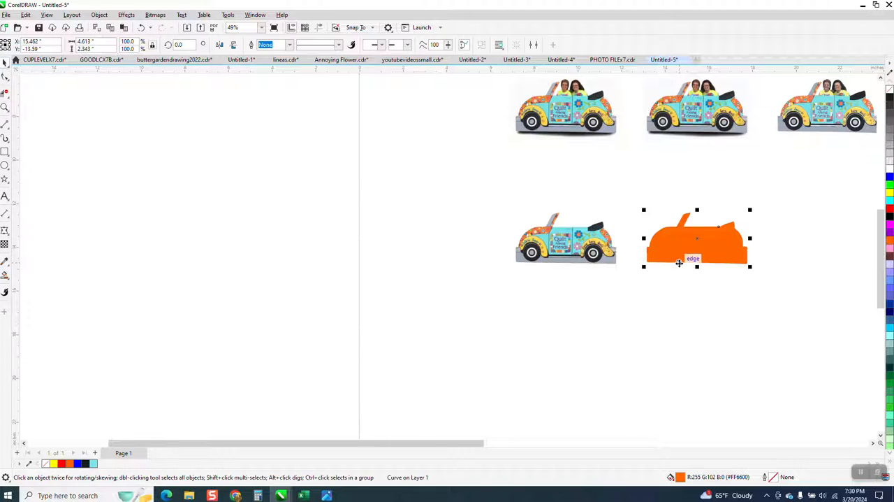
Remove the orange car shape's fill and give it a thin black outline
left_click(890, 93)
right_click(890, 100)
Draw a rectangle about 0.67 by 0.57 inches around the lettering on the cut-out car's door and convert it to curves
left_click(5, 107)
left_click_drag(514, 213, 617, 281)
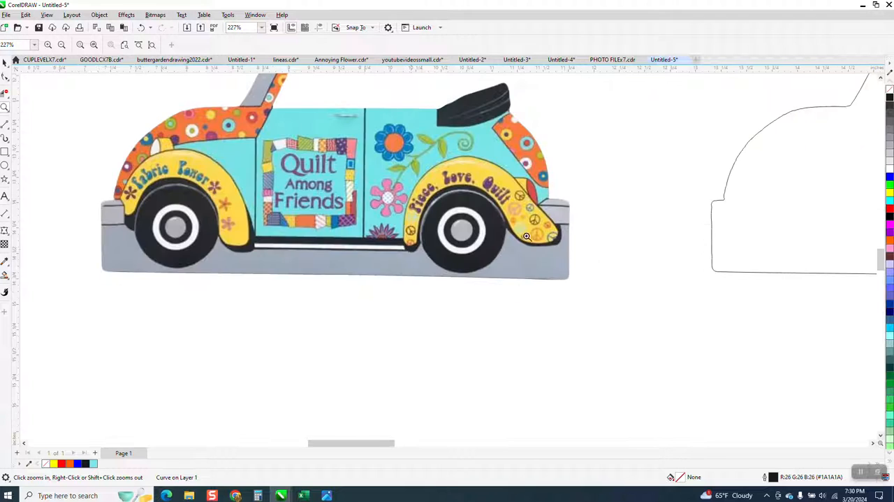
left_click(5, 151)
left_click_drag(277, 154, 342, 208)
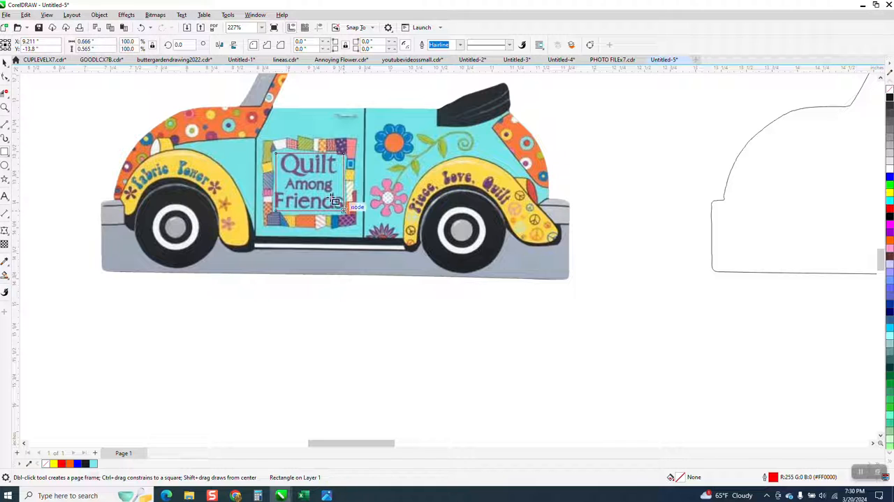
left_click(99, 15)
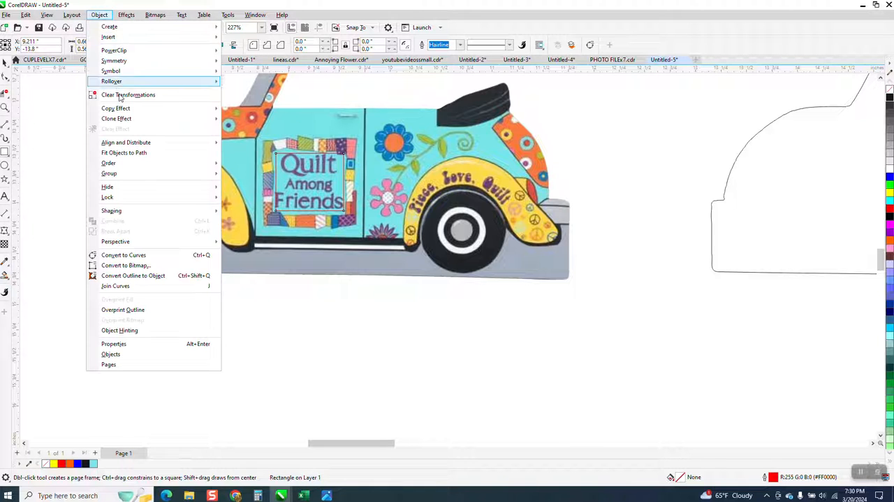
left_click(123, 255)
Reshape the door rectangle to follow the quilt frame by moving its corner nodes and adding a node on the upper edge
left_click(5, 107)
left_click_drag(271, 144, 466, 253)
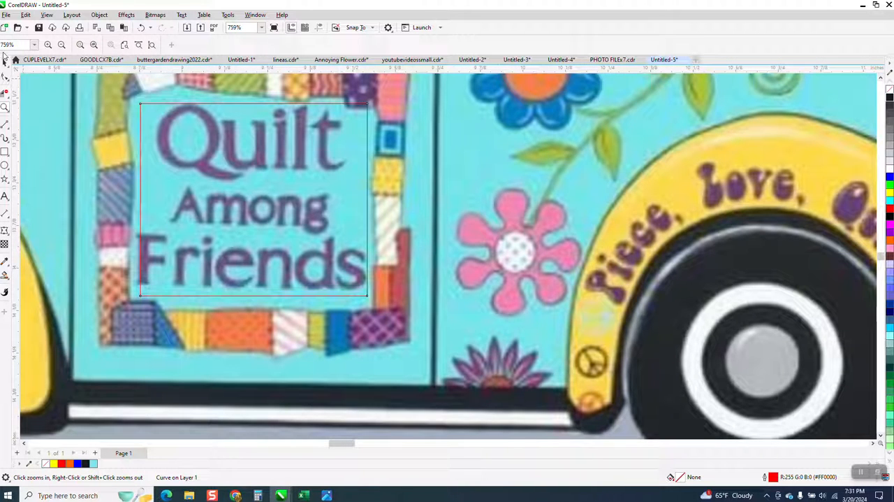
left_click(5, 77)
left_click_drag(366, 104, 368, 117)
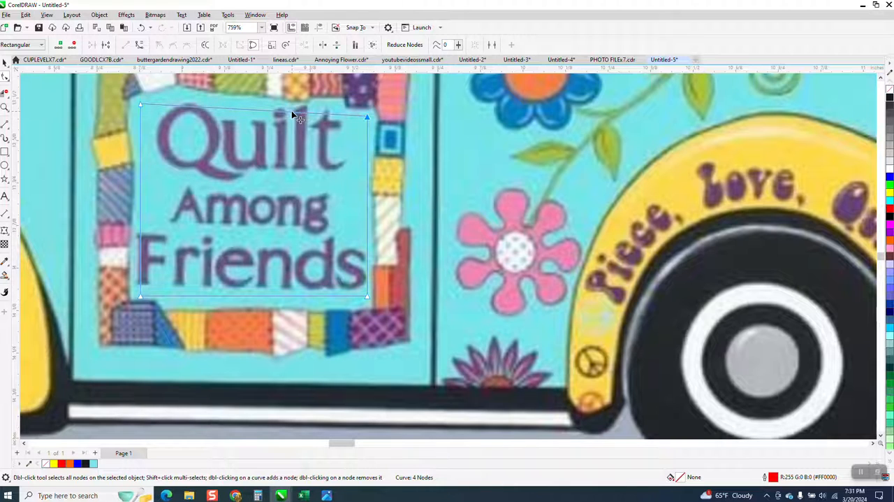
left_click_drag(292, 112, 294, 102)
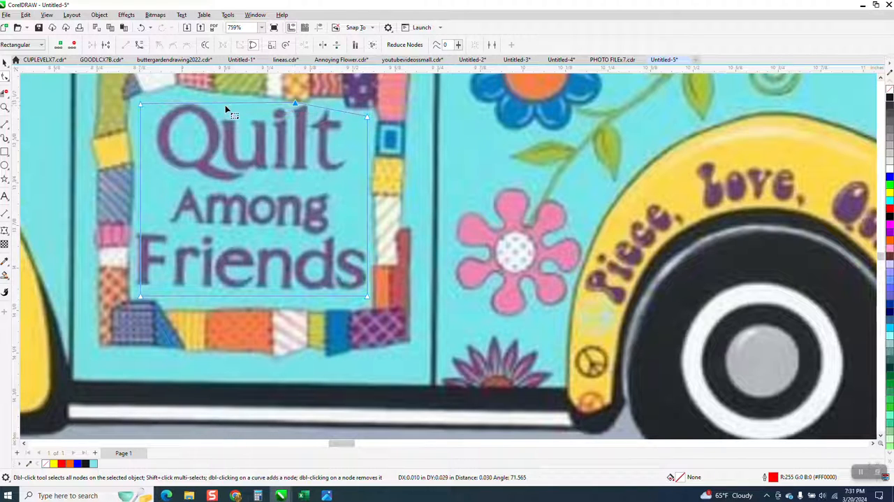
left_click_drag(141, 105, 143, 101)
left_click_drag(141, 297, 135, 295)
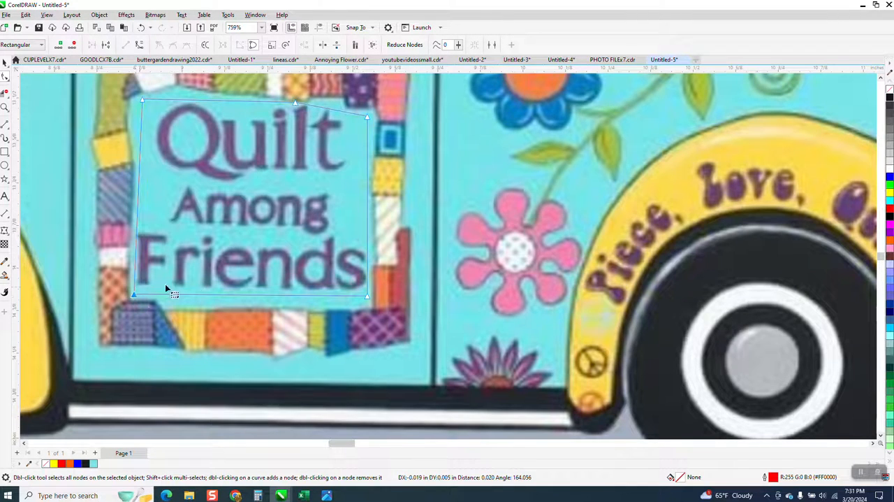
Move the reshaped door rectangle 6 inches right into the car outline
scroll(363, 295, "down", 2)
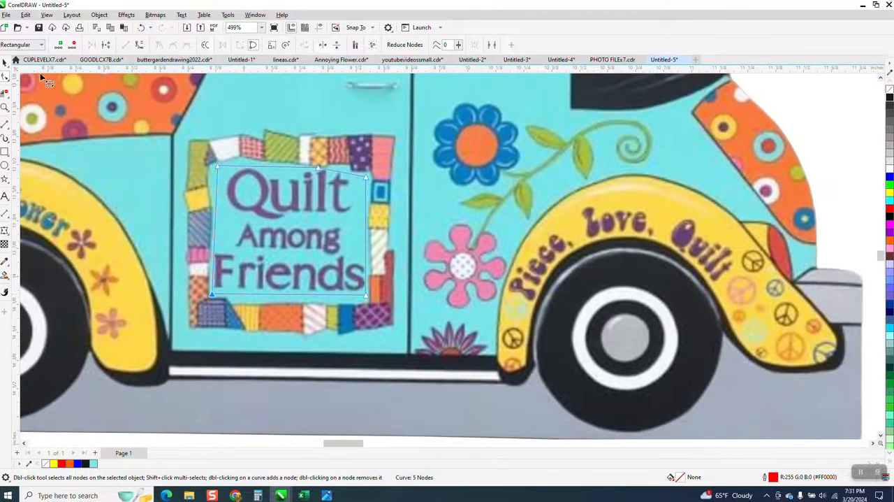
left_click(5, 63)
scroll(210, 174, "down", 5)
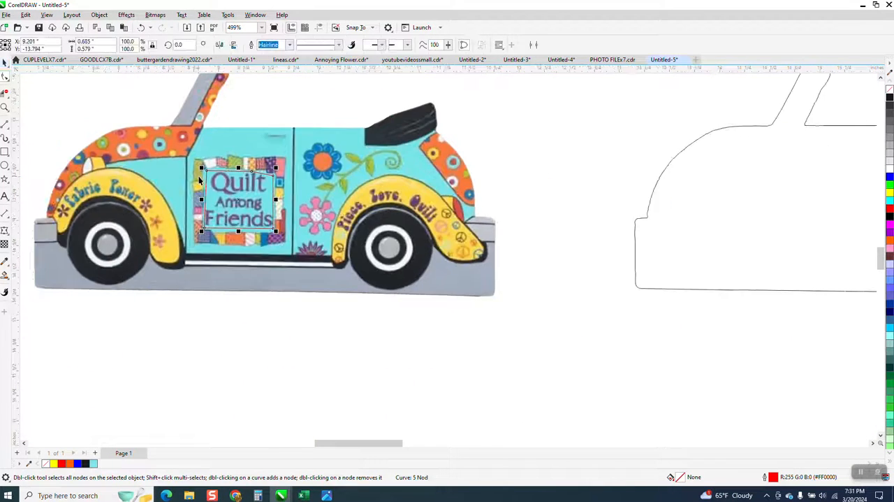
key("Right")
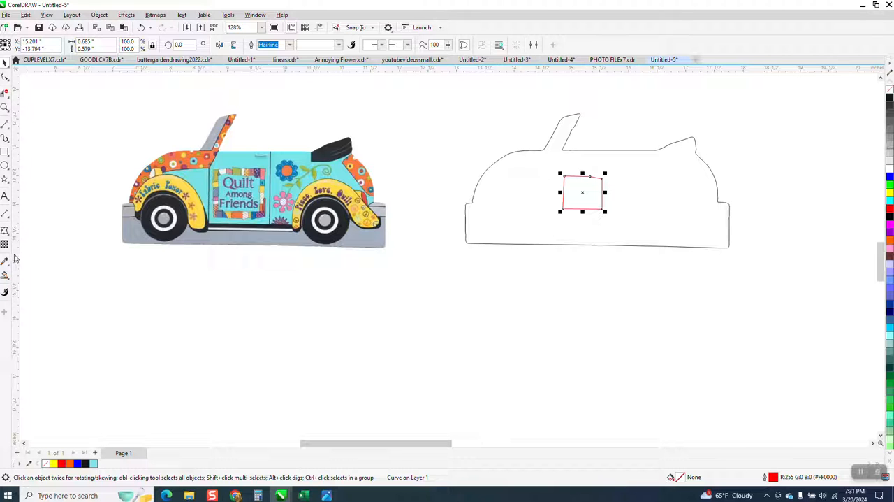
Smart Fill the car outline around the door opening in orange without an outline and move the fill 6 inches left onto the cut-out car
left_click(5, 276)
left_click(541, 211)
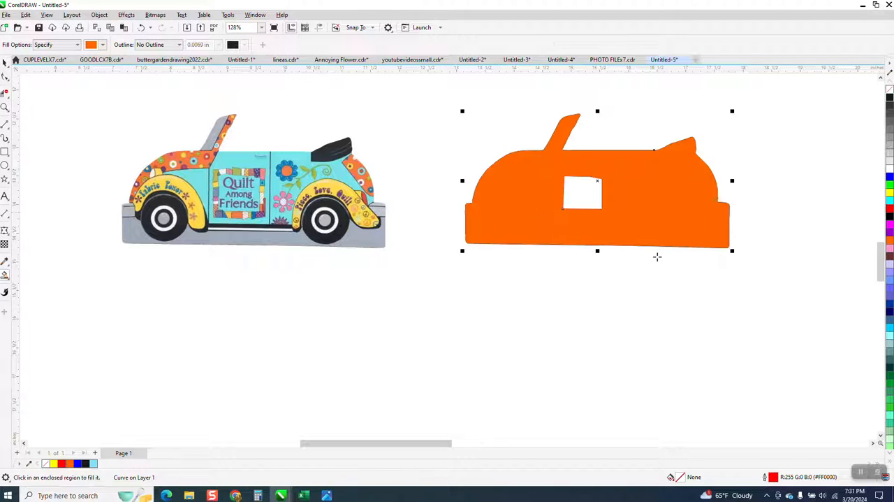
scroll(779, 282, "down", 1)
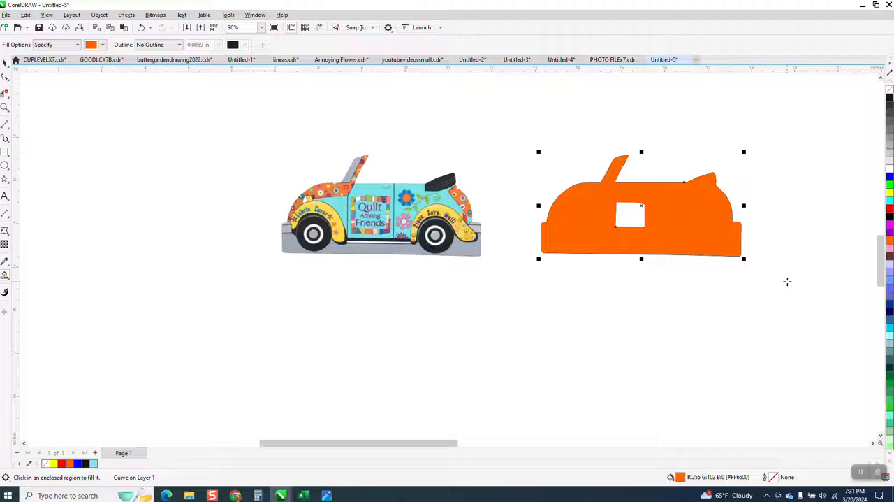
key("Left")
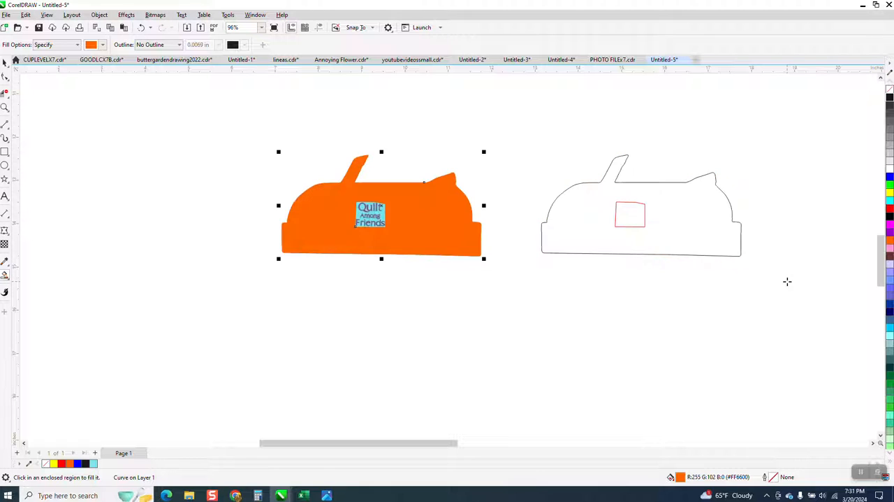
Intersect the orange shape with the cut-out car bitmap and move the resulting car with the open door panel 6 inches down
left_click(5, 62)
left_click_drag(232, 132, 514, 293)
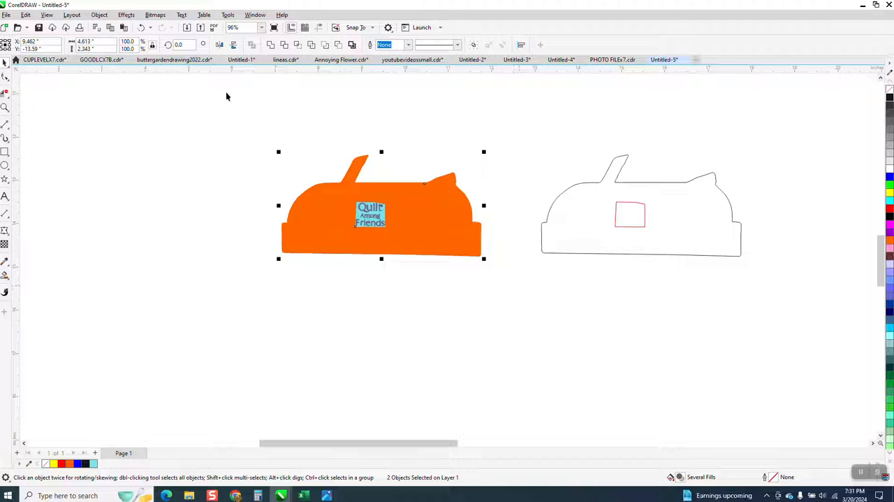
left_click(287, 45)
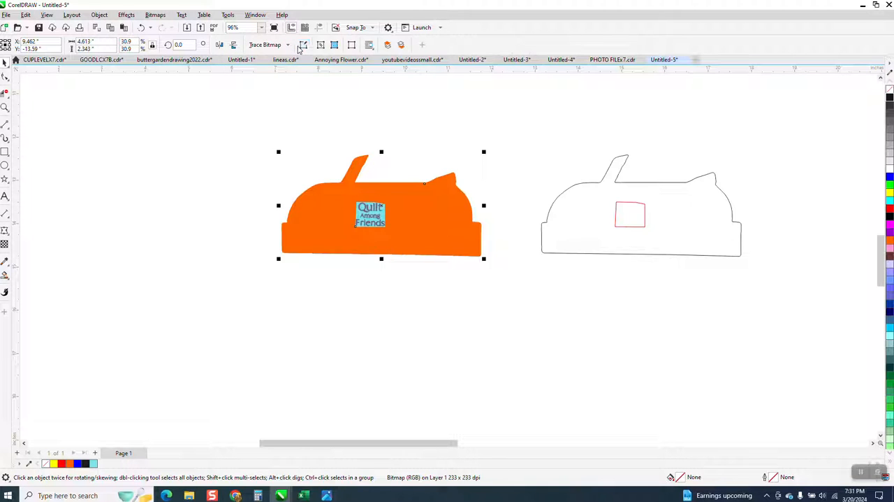
key("Down")
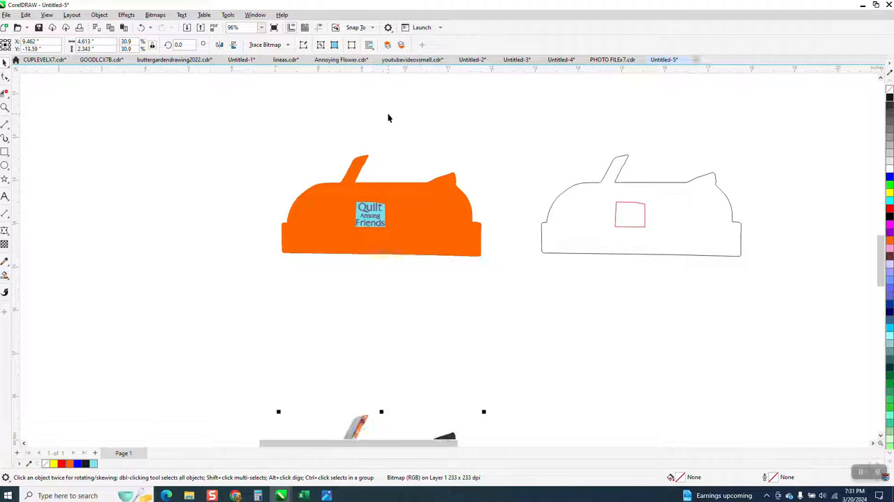
Move the red door shape 6 inches down and 6 inches left onto the opening in the new car cut-out
scroll(279, 192, "down", 1)
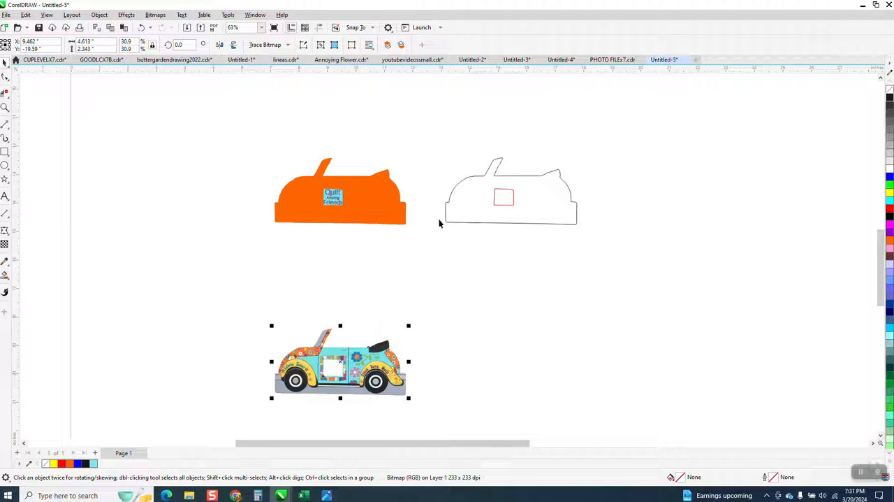
left_click(496, 205)
key("Down")
key("Left")
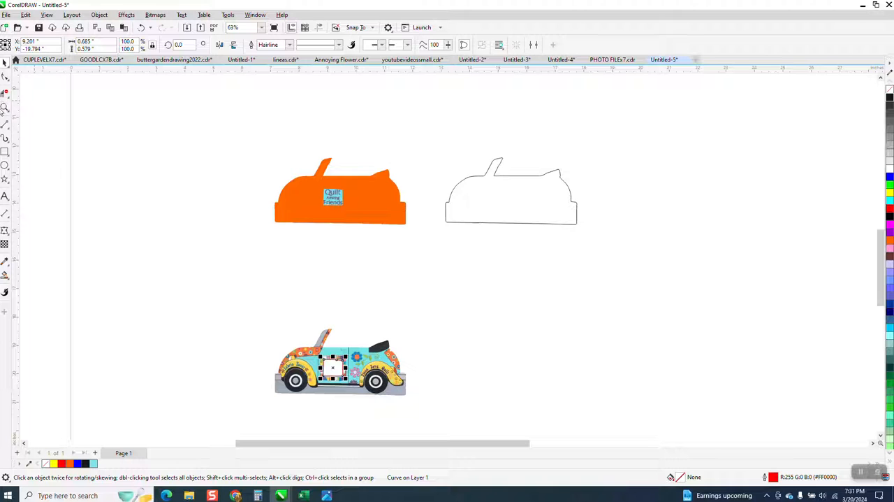
Fill the door shape with the turquoise sampled from the car door, R 129 G 222 B 237, and remove its outline
left_click(4, 108)
left_click_drag(226, 332, 506, 421)
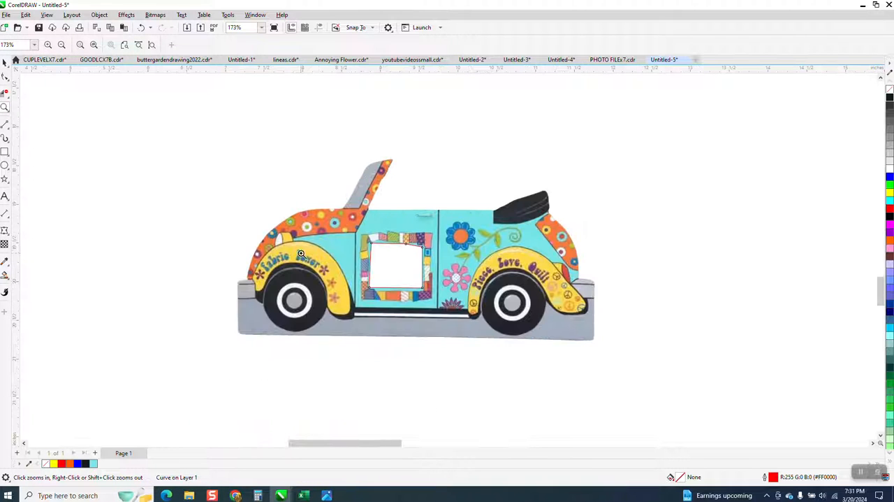
left_click(7, 264)
left_click(42, 259)
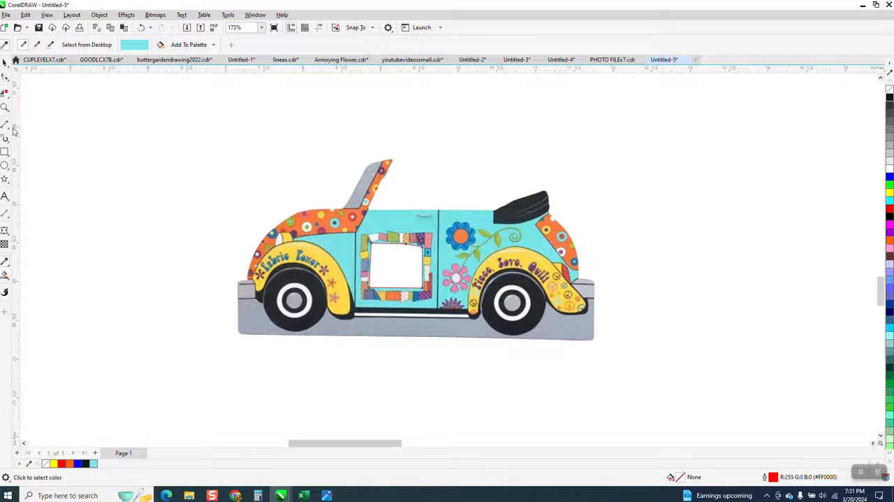
left_click(5, 108)
left_click_drag(299, 221, 489, 324)
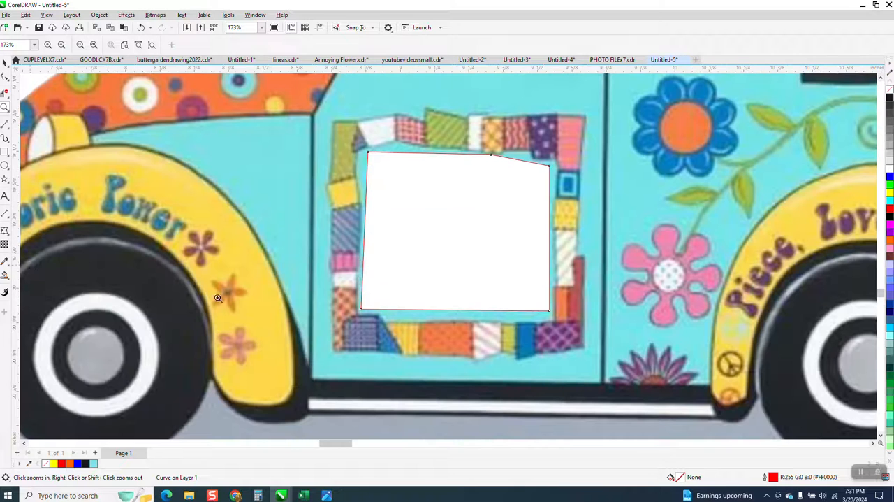
left_click(6, 264)
left_click(421, 308)
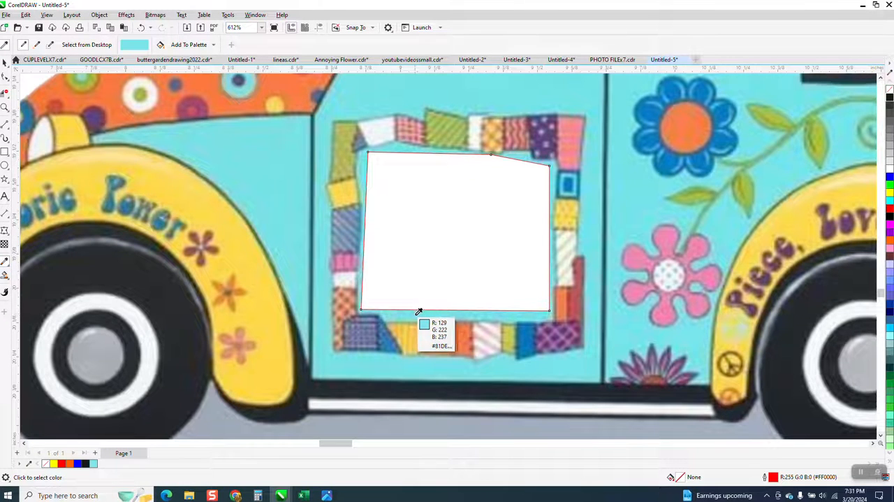
left_click(431, 261)
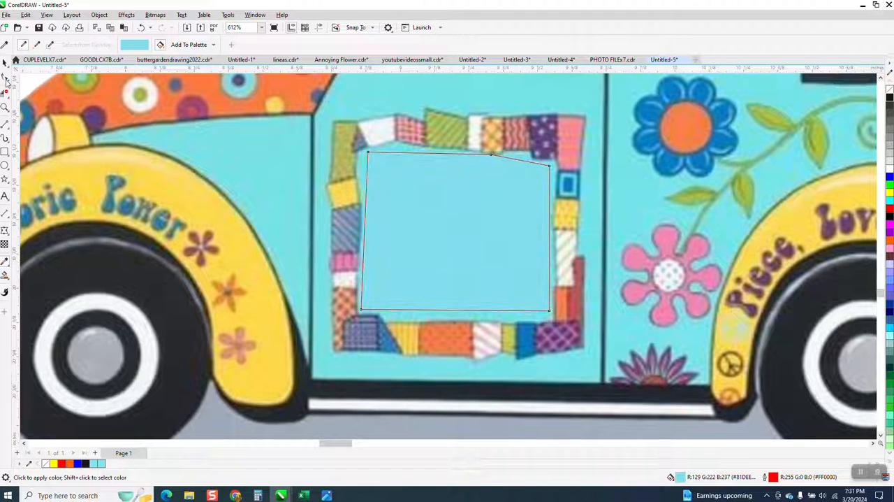
left_click(4, 63)
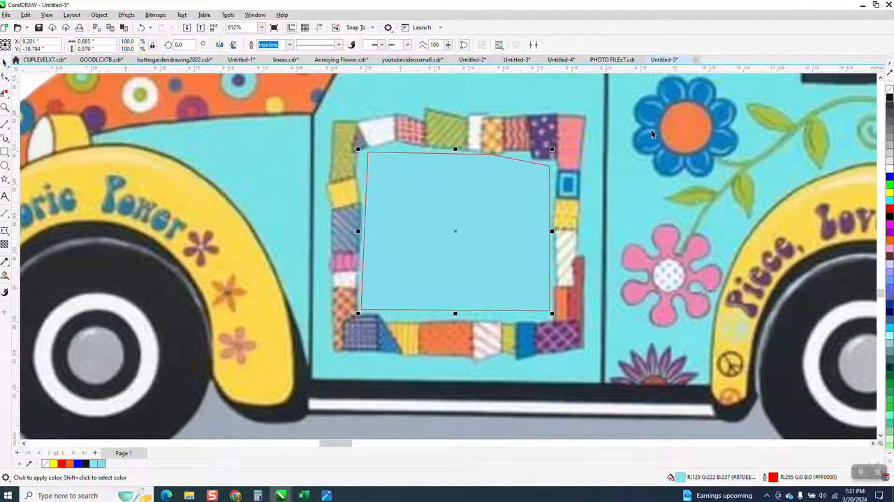
right_click(890, 91)
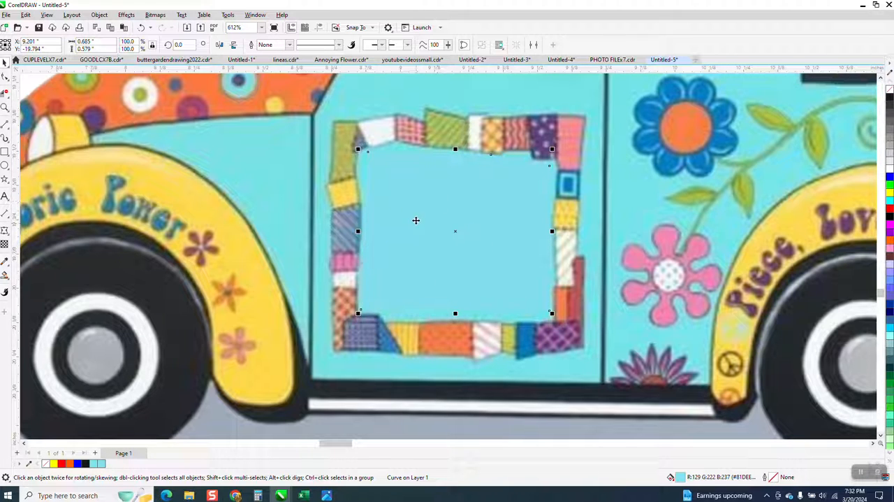
Add the word TEXT in 100 pt Arial above the car with the blank door panel
left_click(5, 107)
left_click_drag(473, 174, 474, 176)
scroll(480, 243, "down", 3)
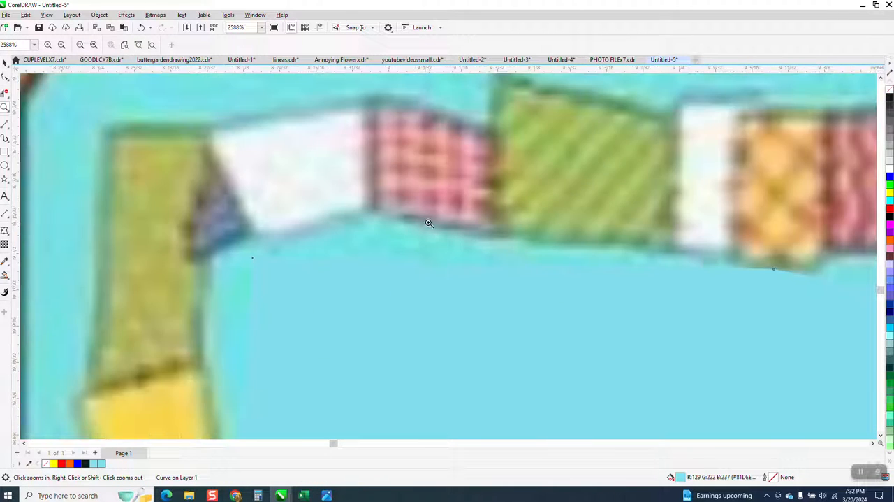
scroll(436, 265, "down", 5)
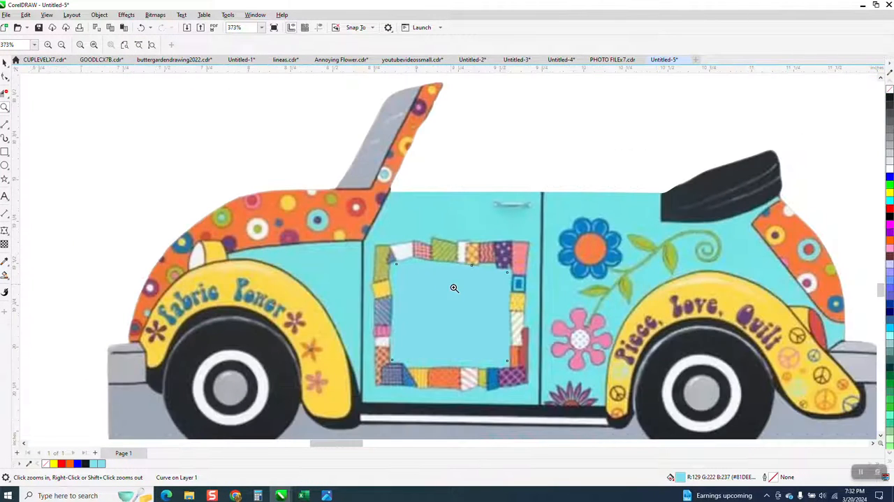
scroll(451, 257, "down", 2)
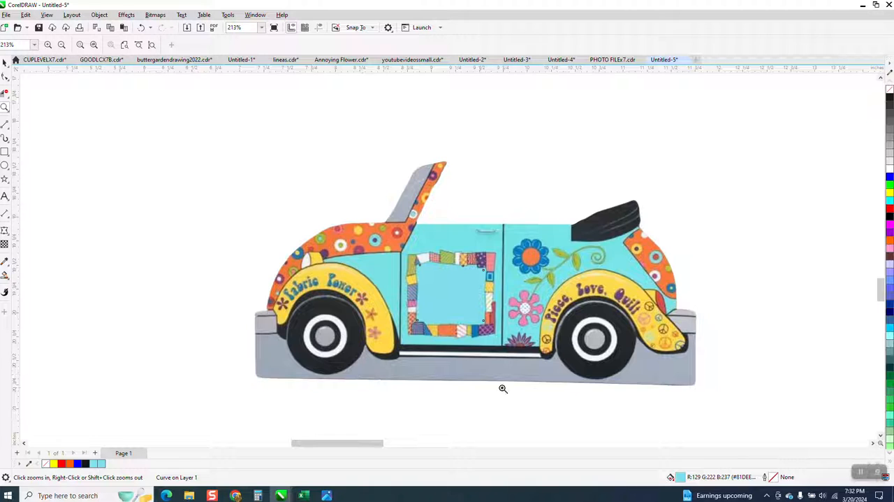
scroll(408, 290, "down", 1)
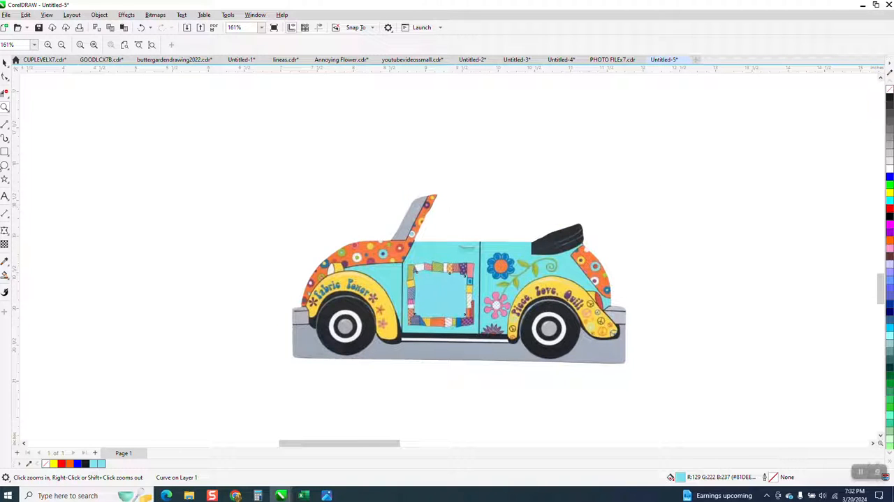
left_click(4, 197)
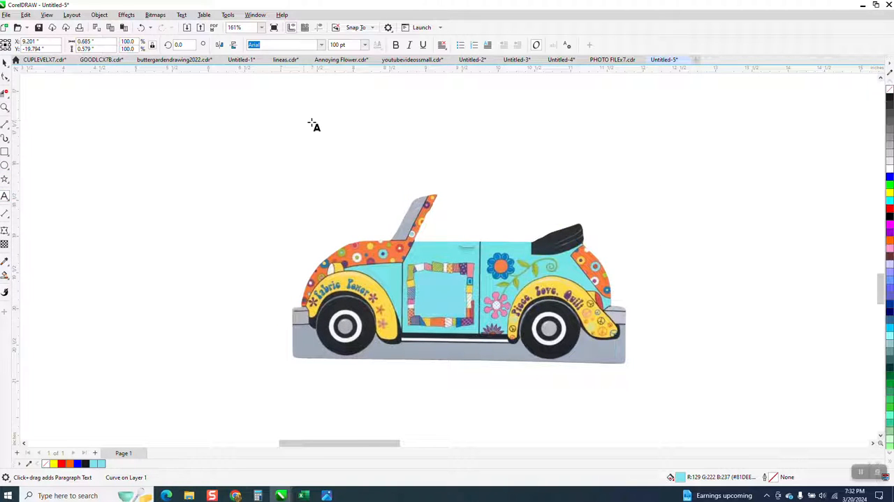
left_click(373, 142)
type("TEXT")
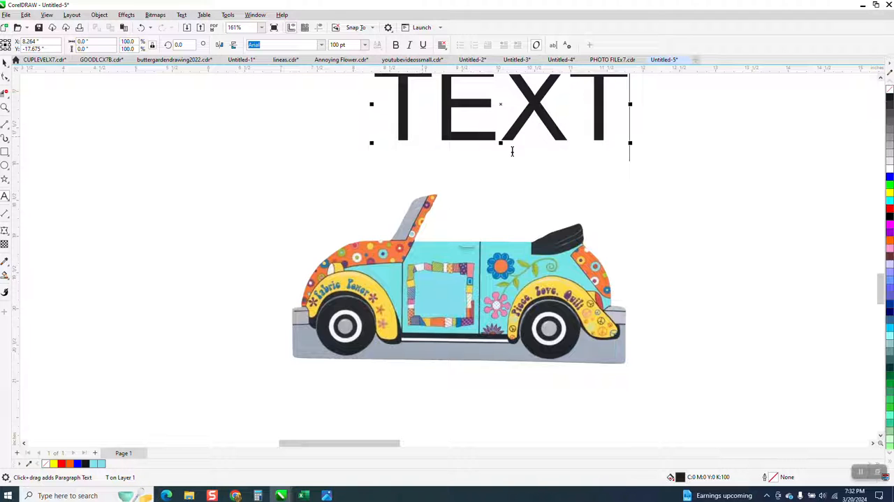
Scale the word TEXT down to fit the door panel and place it inside the quilt frame's upper part
scroll(548, 253, "down", 1)
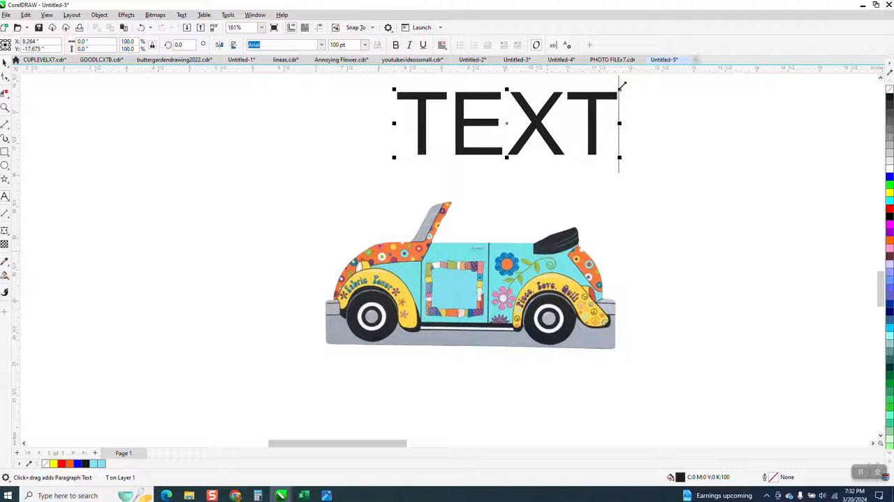
left_click_drag(620, 89, 409, 279)
left_click(141, 28)
left_click_drag(408, 151, 448, 285)
left_click(5, 107)
left_click_drag(379, 234, 599, 383)
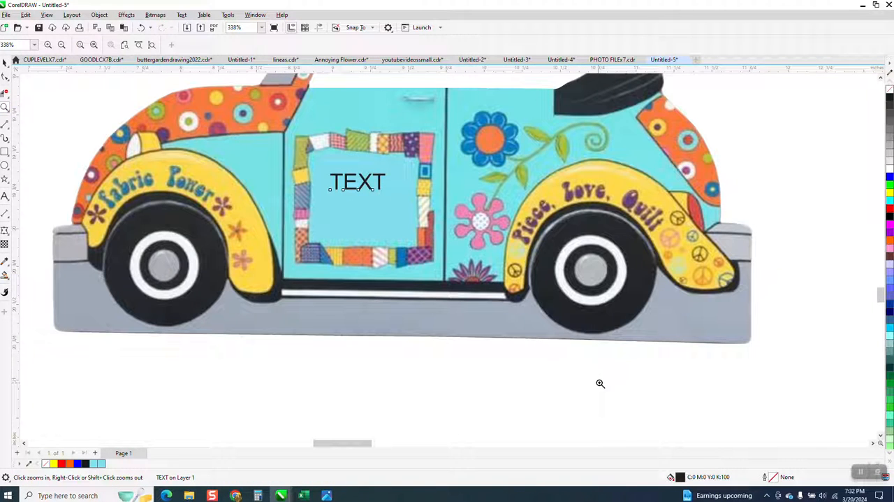